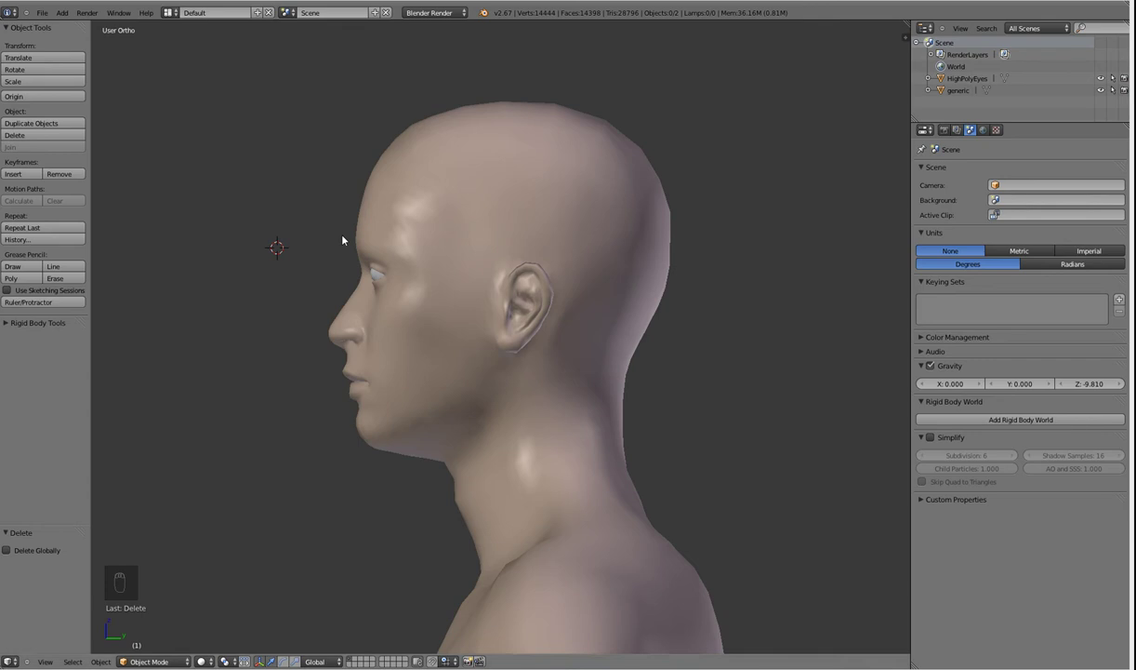
Inspect the head from several angles and select the generic body mesh
{"action": "middle_click_drag", "start_coordinate": [297, 238], "coordinate": [359, 258]}
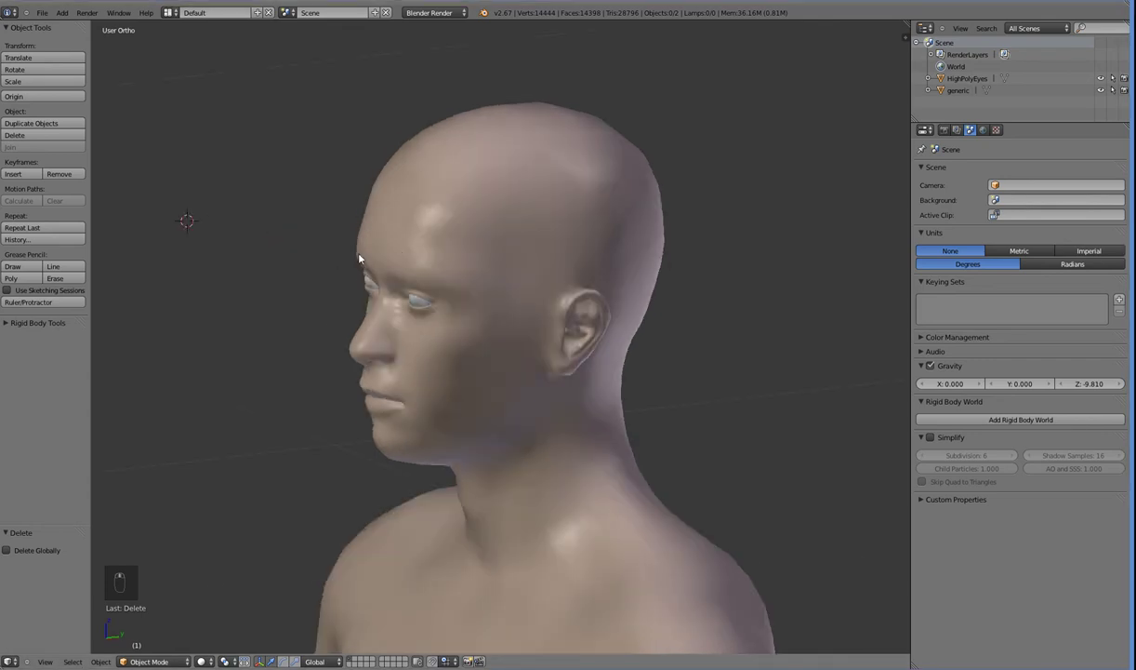
{"action": "key", "text": "KP_1"}
{"action": "middle_click_drag", "start_coordinate": [477, 251], "coordinate": [446, 250]}
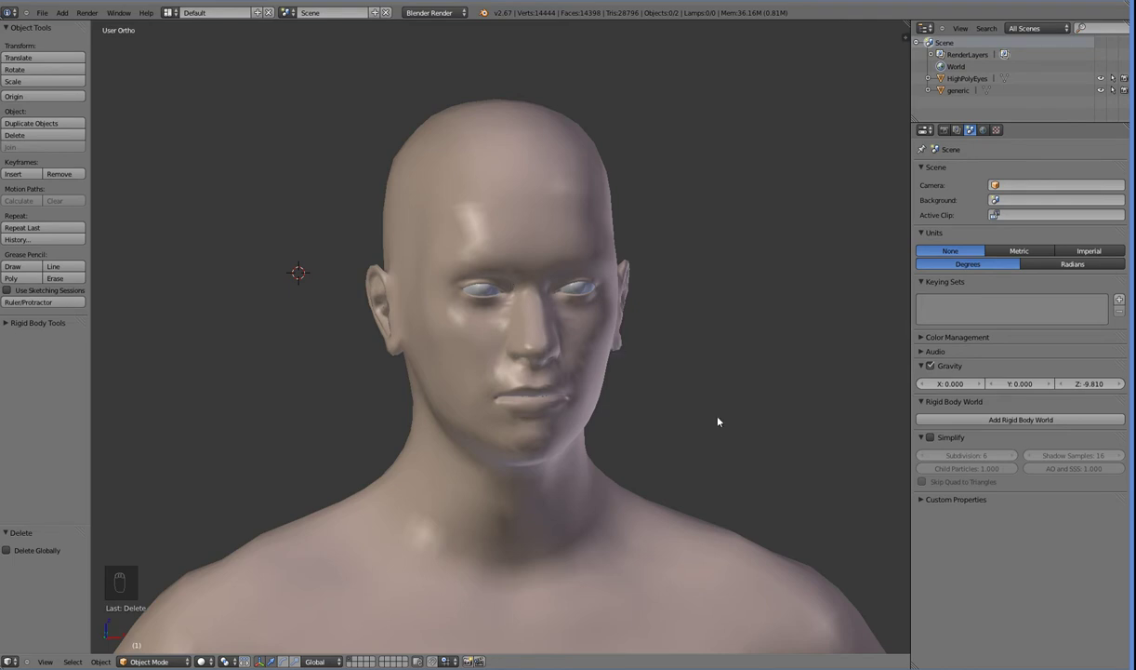
{"action": "middle_click_drag", "start_coordinate": [703, 463], "coordinate": [658, 451]}
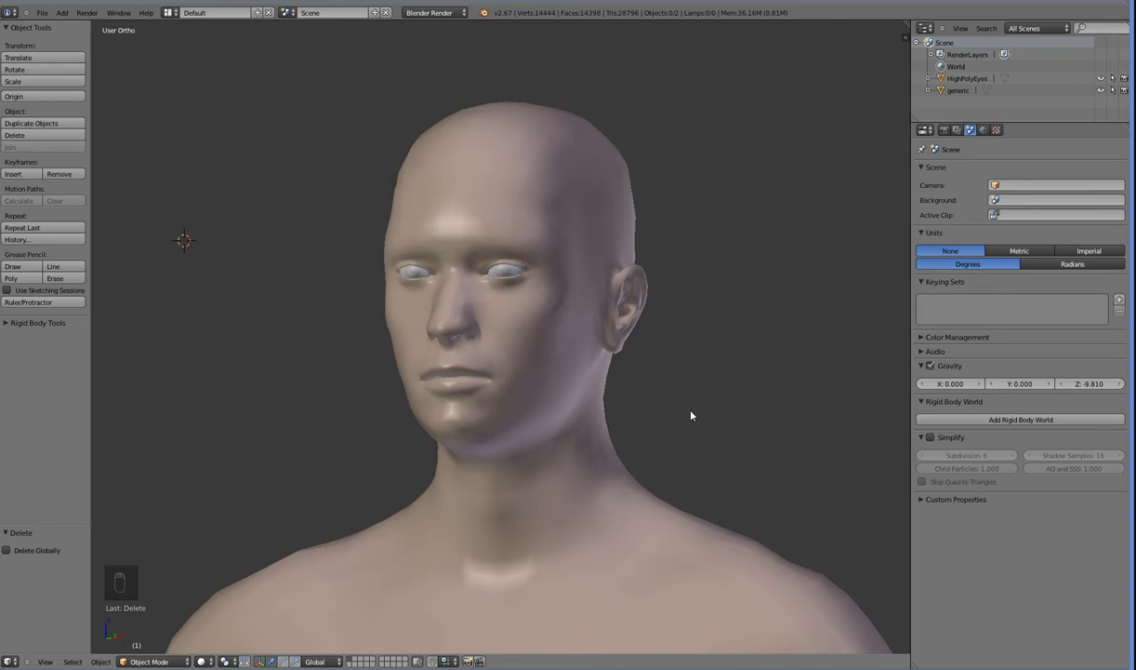
{"action": "middle_click_drag", "start_coordinate": [710, 427], "coordinate": [645, 454]}
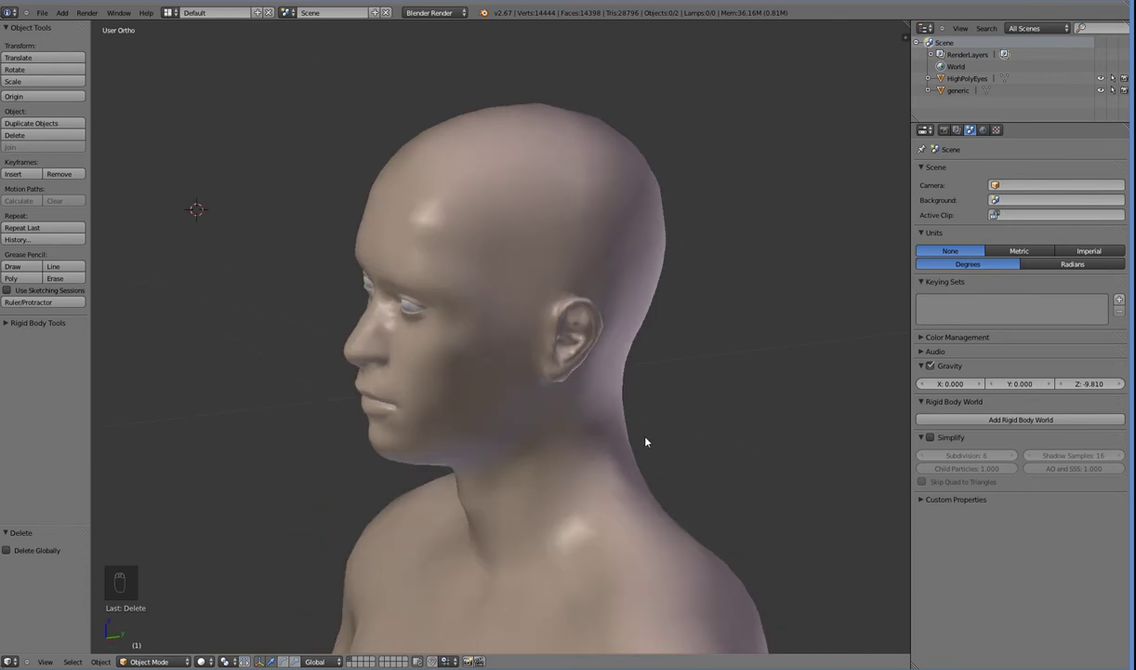
{"action": "middle_click_drag", "start_coordinate": [652, 436], "coordinate": [672, 427]}
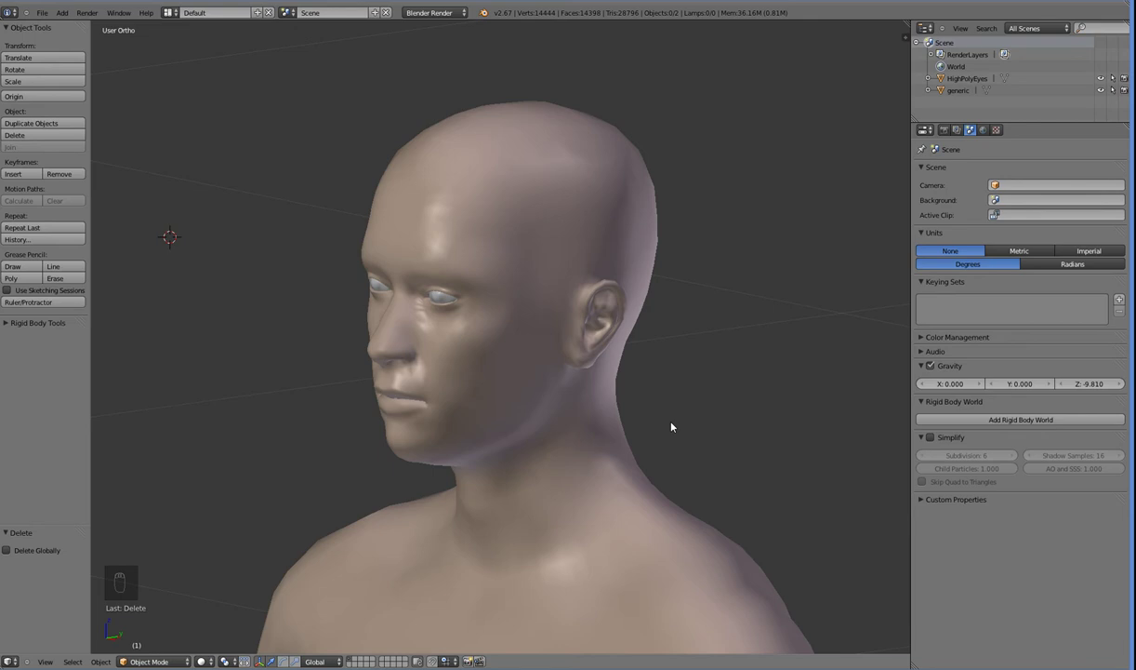
{"action": "scroll", "coordinate": [672, 426], "scroll_direction": "down", "scroll_amount": 6}
{"action": "scroll", "coordinate": [648, 413], "scroll_direction": "down", "scroll_amount": 4}
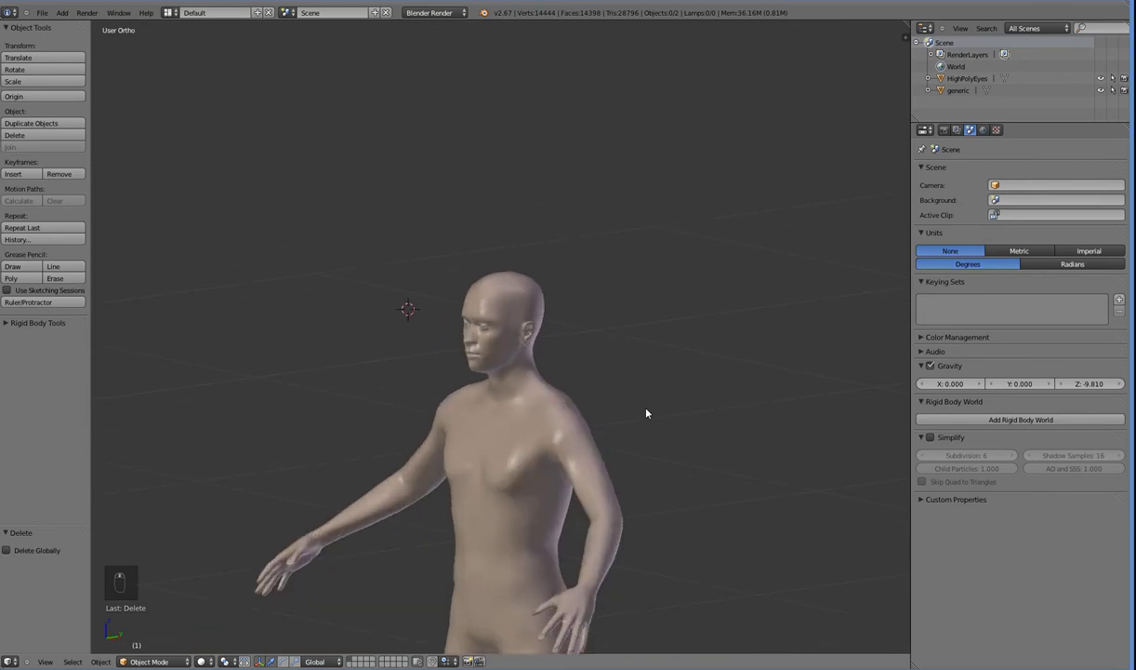
{"action": "scroll", "coordinate": [647, 413], "scroll_direction": "up", "scroll_amount": 5}
{"action": "scroll", "coordinate": [647, 413], "scroll_direction": "up", "scroll_amount": 2}
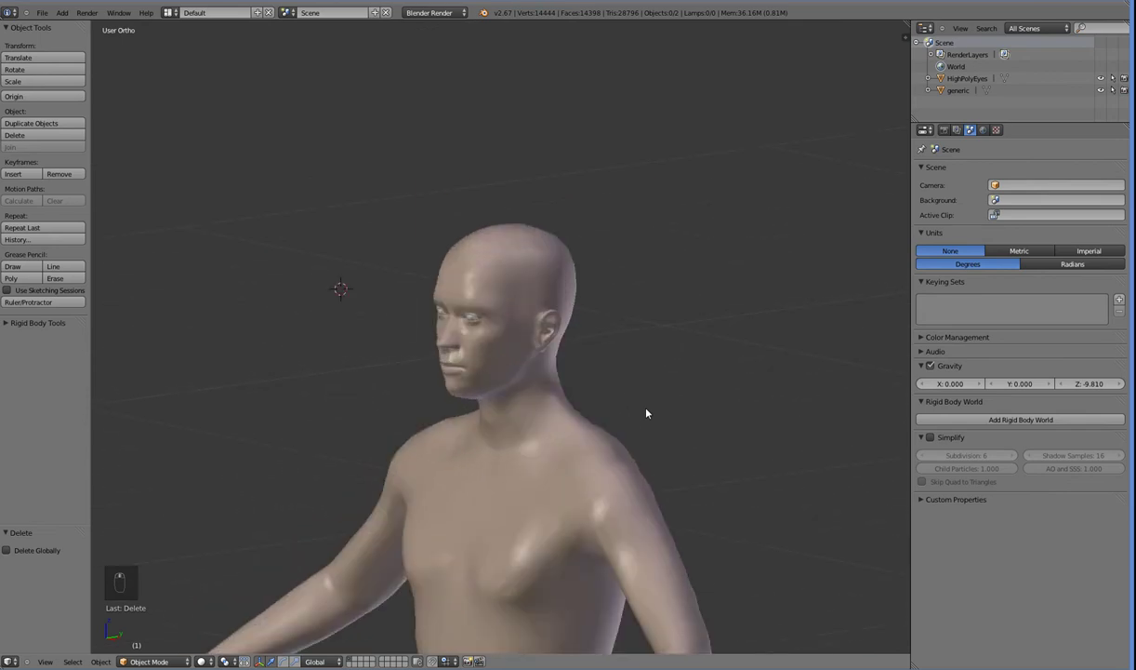
{"action": "scroll", "coordinate": [648, 413], "scroll_direction": "down", "scroll_amount": 2}
{"action": "scroll", "coordinate": [647, 413], "scroll_direction": "up", "scroll_amount": 4}
{"action": "mouse_move", "coordinate": [710, 475]}
{"action": "middle_mouse_down"}
{"action": "mouse_move", "coordinate": [687, 450]}
{"action": "mouse_move", "coordinate": [708, 453]}
{"action": "mouse_move", "coordinate": [711, 470]}
{"action": "middle_mouse_up"}
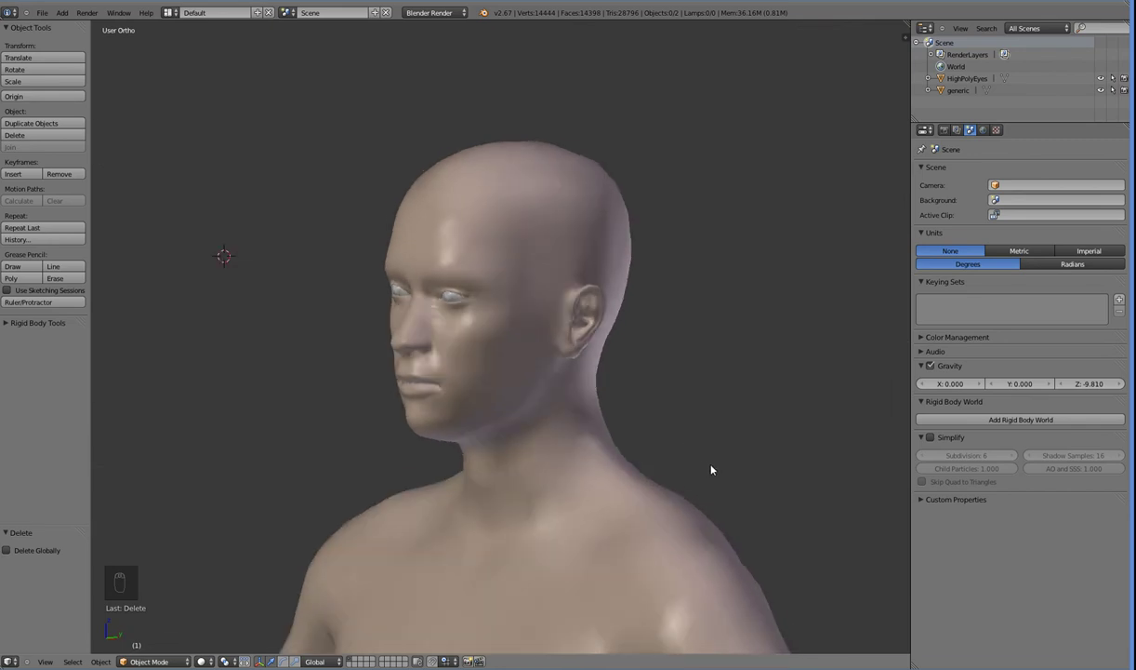
{"action": "right_click", "coordinate": [513, 525]}
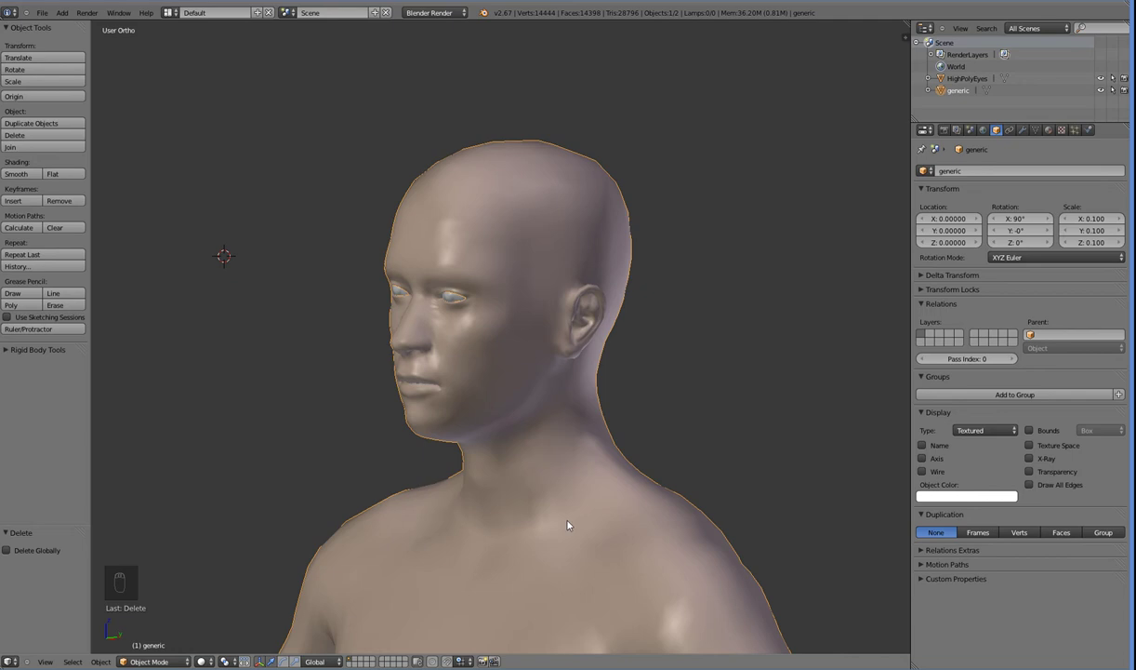
Switch to the right side view and enter Edit Mode with wireframe display
{"action": "middle_click_drag", "start_coordinate": [684, 411], "coordinate": [645, 415]}
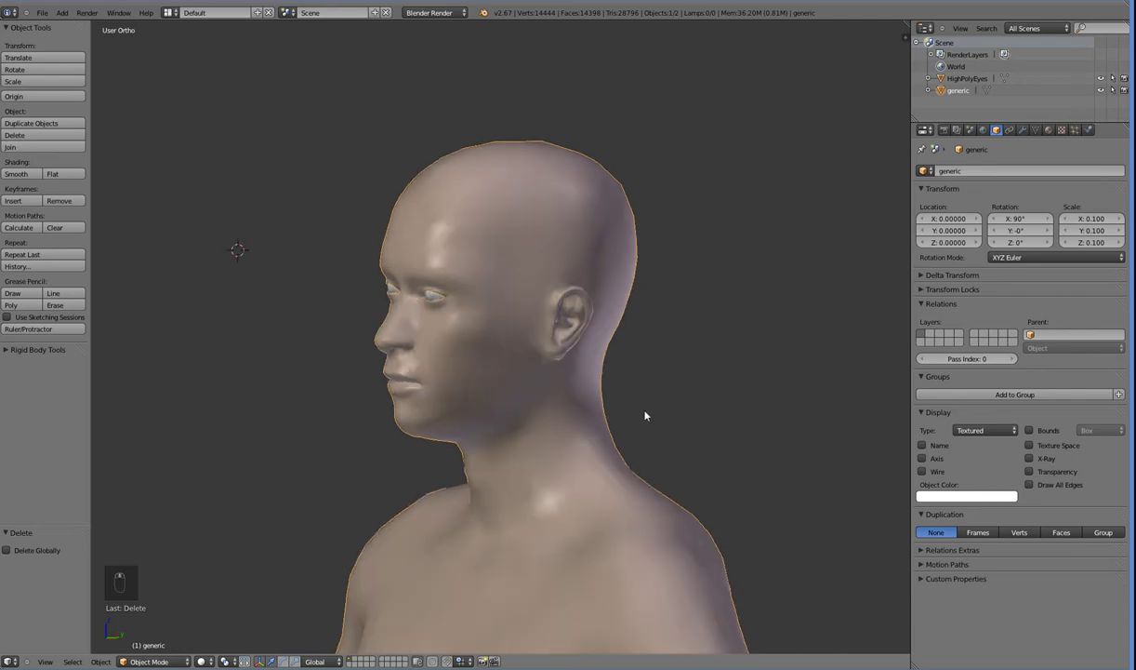
{"action": "key", "text": "KP_3"}
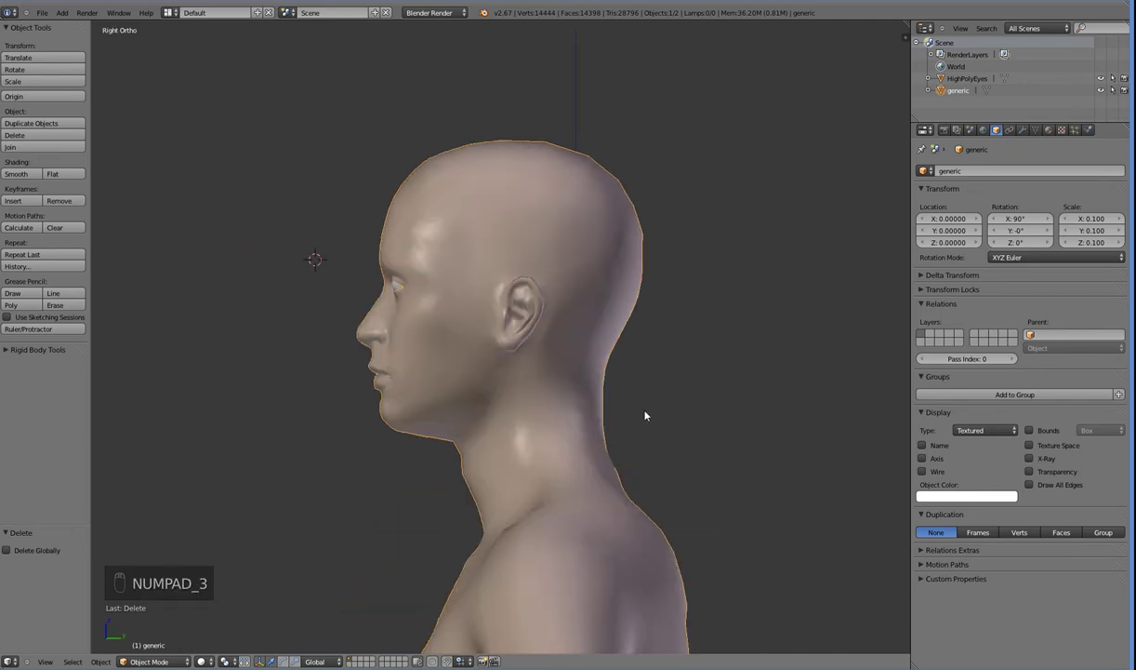
{"action": "key", "text": "Tab"}
{"action": "key", "text": "z"}
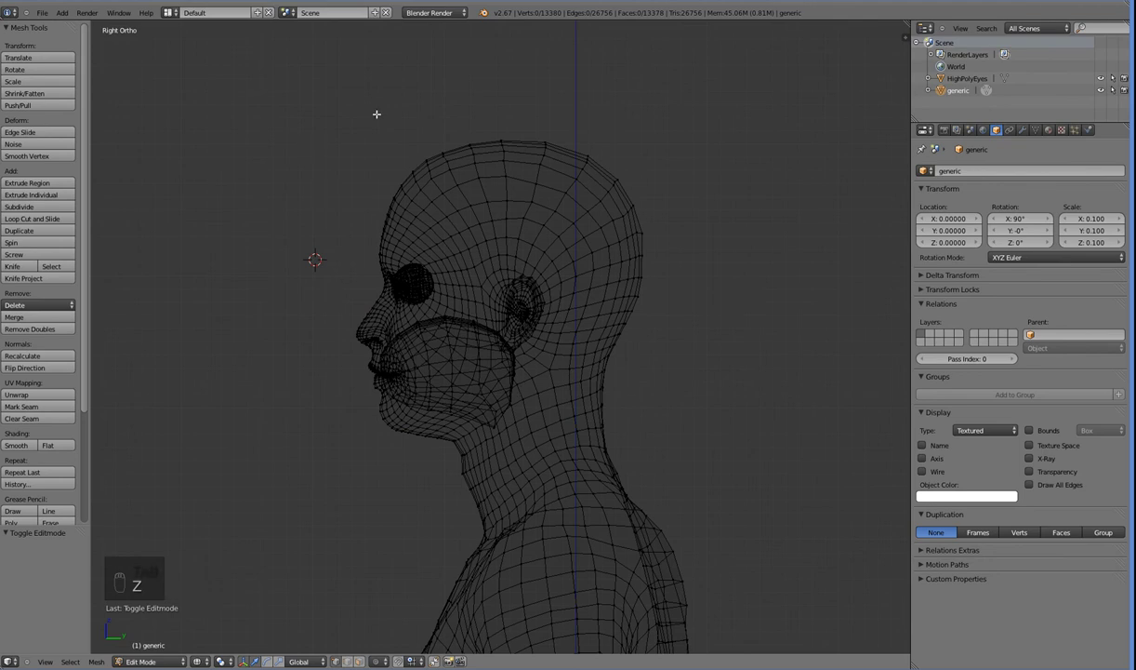
Border-select the scalp vertices on the top, back and ear side of the head
{"action": "key", "text": "b"}
{"action": "left_click_drag", "start_coordinate": [367, 92], "coordinate": [670, 248]}
{"action": "key", "text": "b"}
{"action": "left_click_drag", "start_coordinate": [685, 206], "coordinate": [547, 375]}
{"action": "key", "text": "b"}
{"action": "left_click_drag", "start_coordinate": [505, 220], "coordinate": [542, 263]}
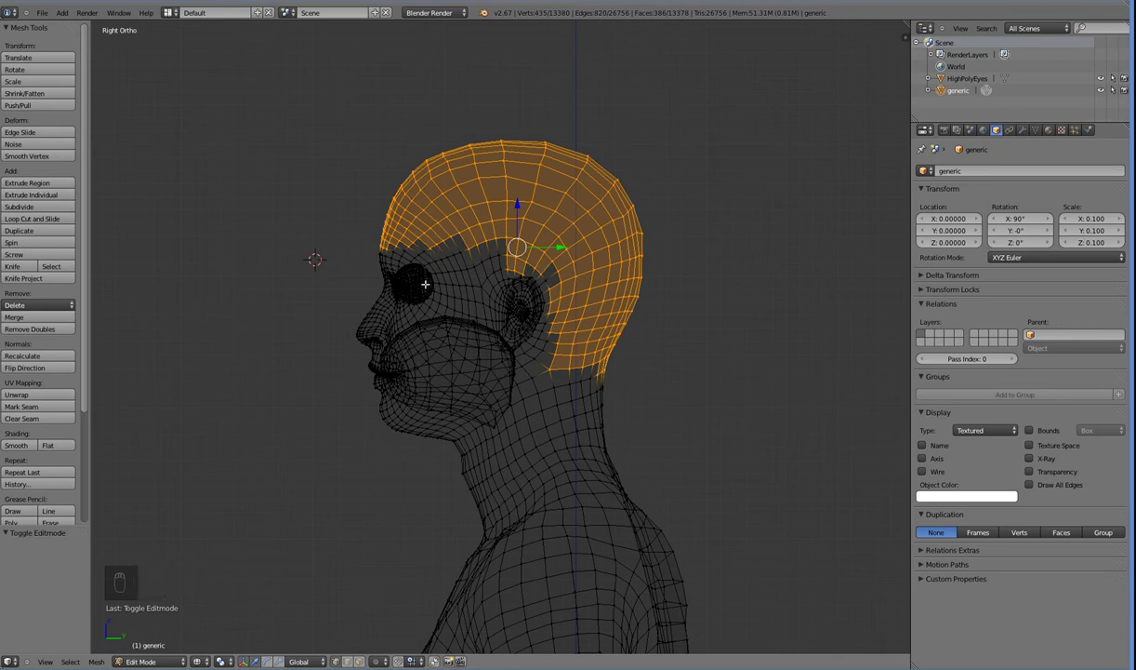
Duplicate the selected scalp faces and separate the copy into a new object
{"action": "key", "text": "shift+d"}
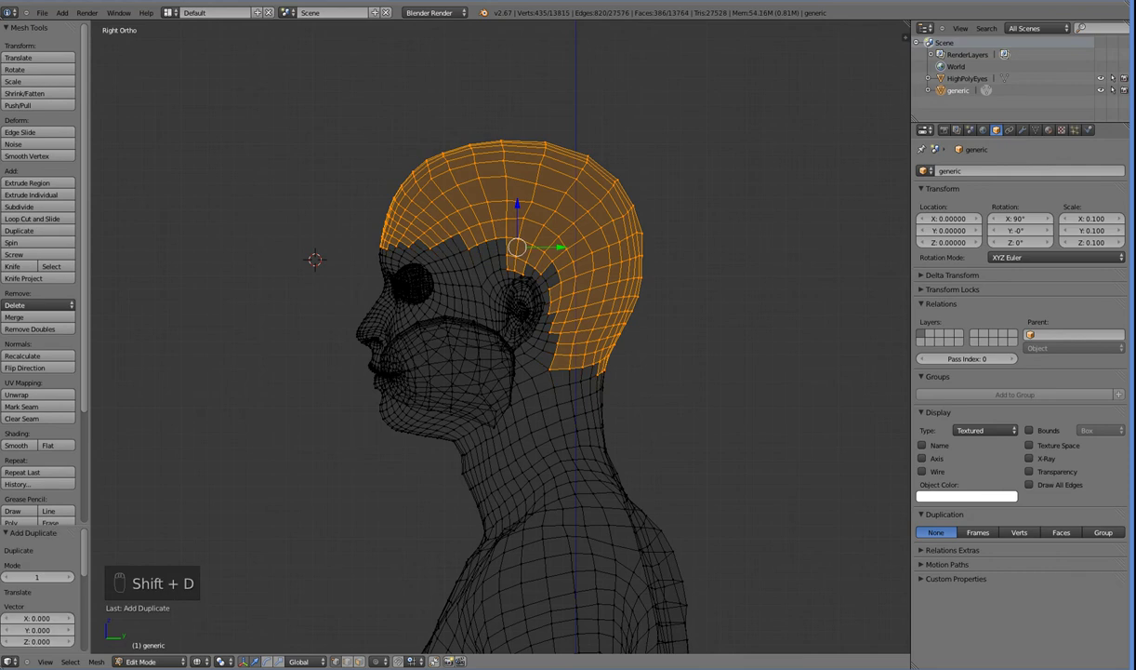
{"action": "key", "text": "p"}
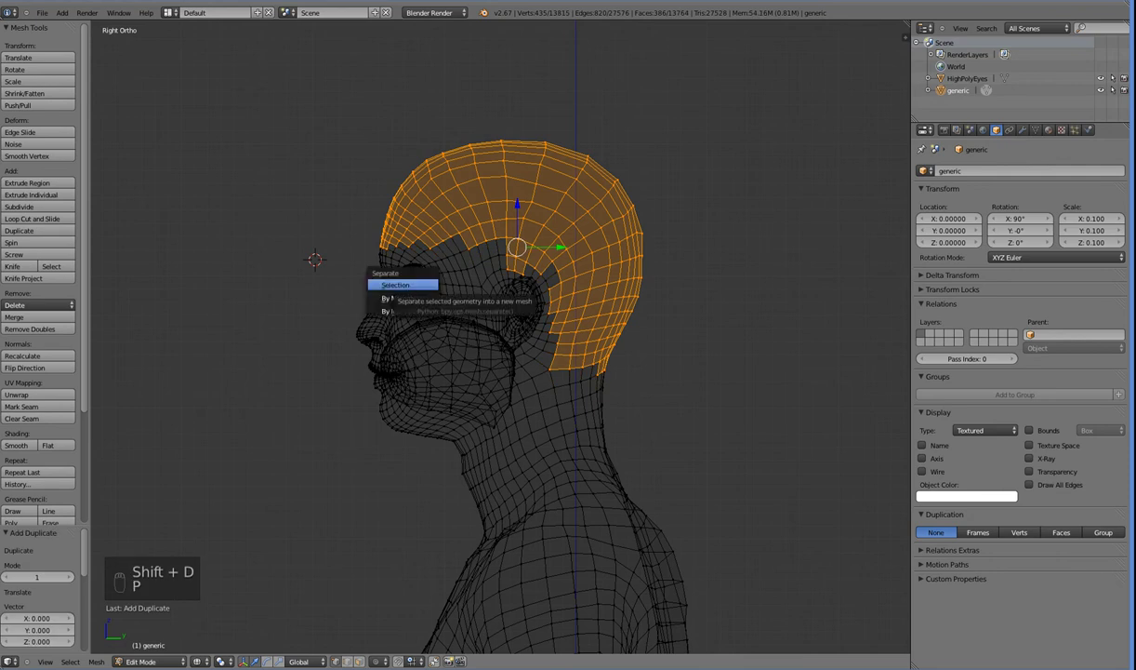
{"action": "left_click", "coordinate": [396, 282]}
{"action": "key", "text": "Tab"}
Select the separated object, return to solid shading and rename it from generic.001 to 'Hair'
{"action": "right_click", "coordinate": [586, 246]}
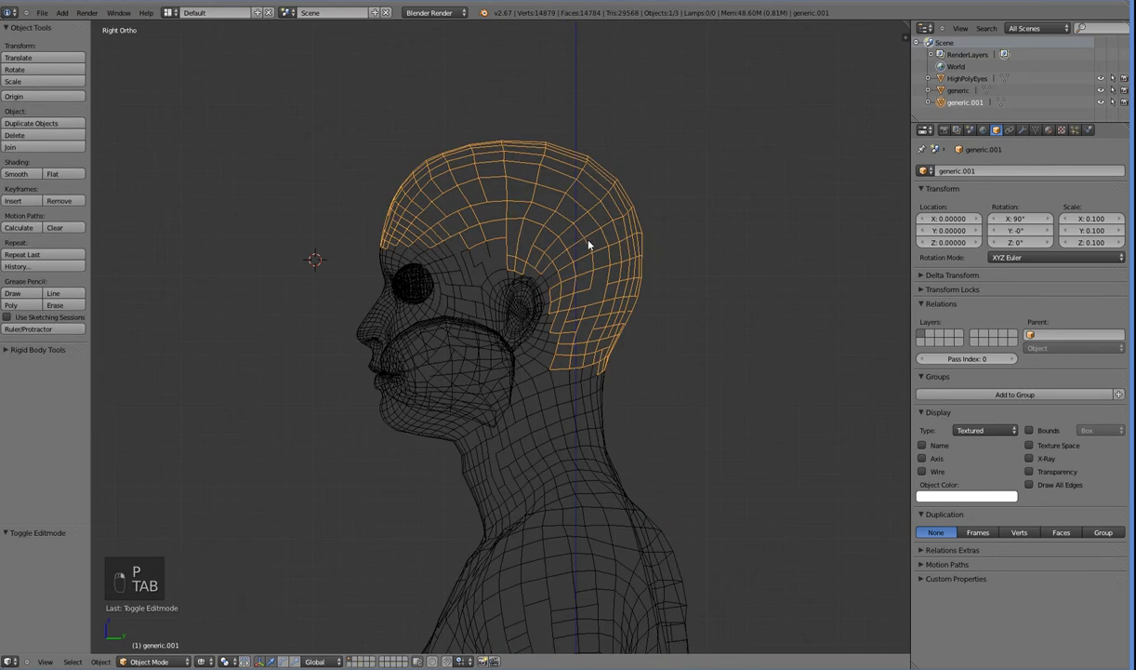
{"action": "key", "text": "z"}
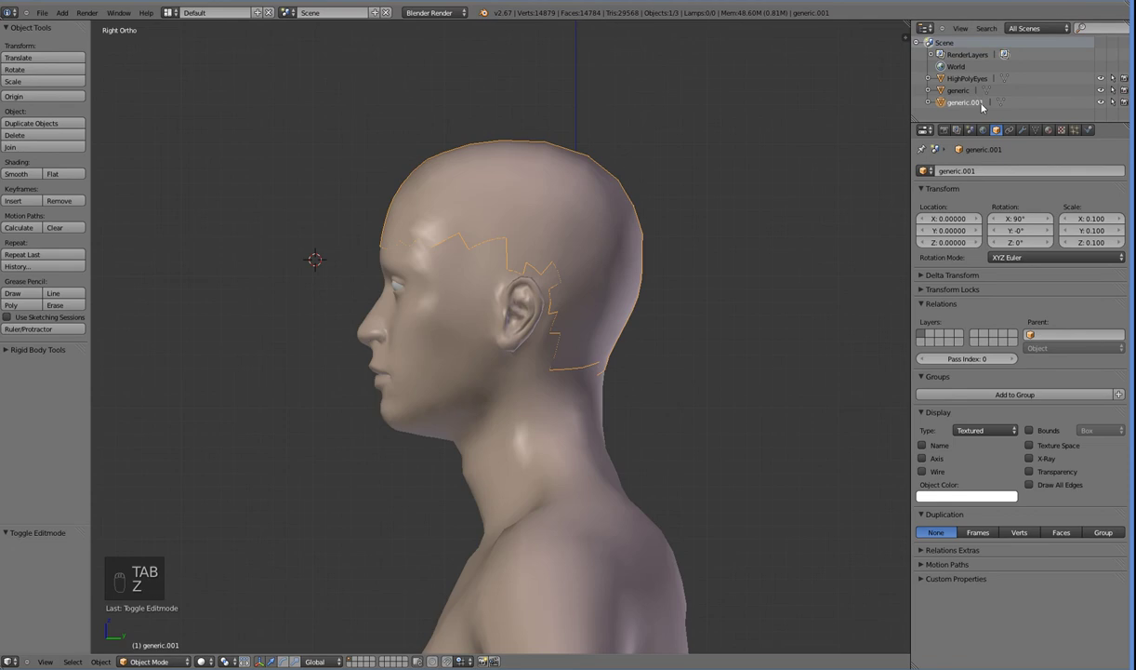
{"action": "left_click", "coordinate": [992, 173]}
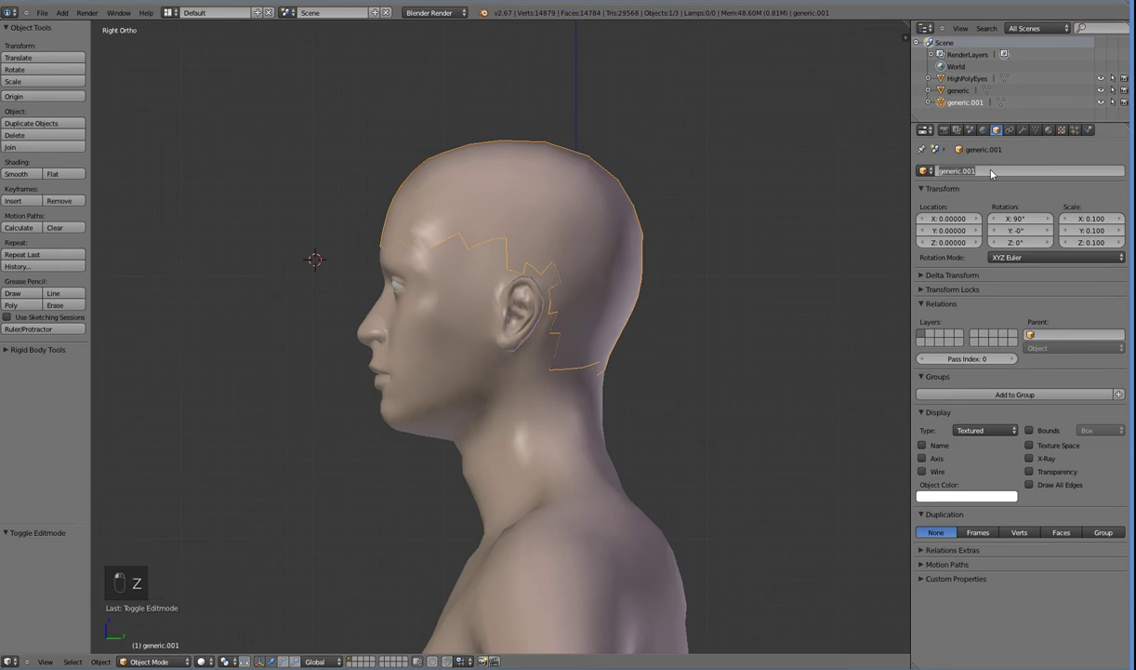
{"action": "key", "text": "BackSpace"}
{"action": "type", "text": "Hair"}
{"action": "key", "text": "Return"}
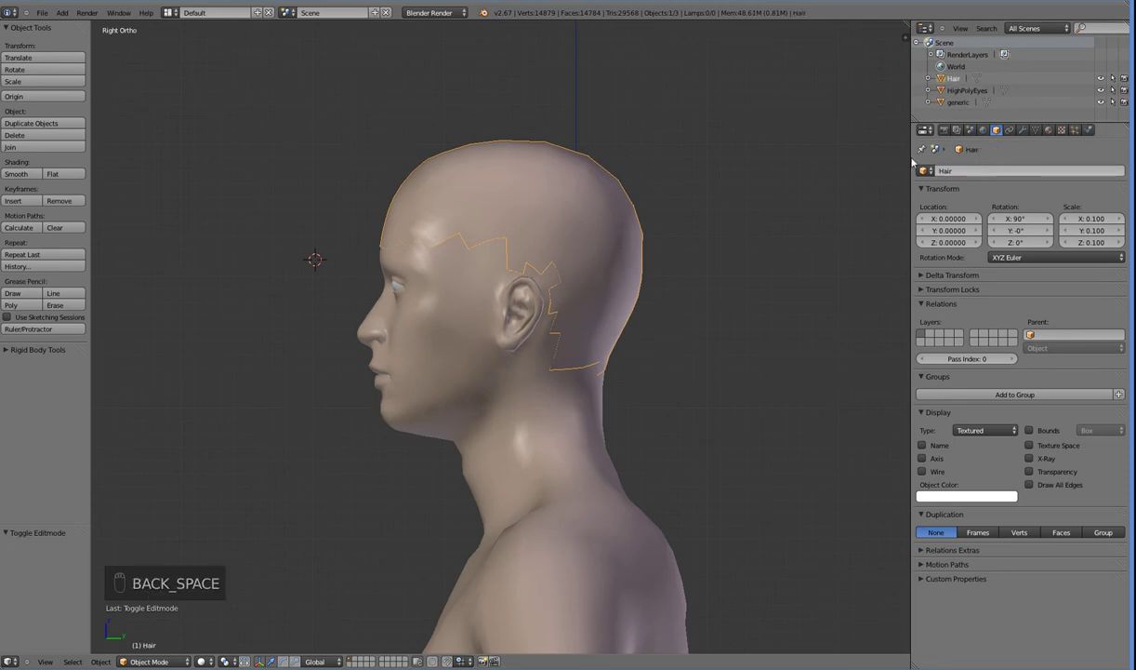
{"action": "key", "text": "Tab"}
Scale the Hair mesh up by 1.022 so it sits just outside the scalp, then return to Object Mode
{"action": "middle_click_drag", "start_coordinate": [476, 256], "coordinate": [495, 232]}
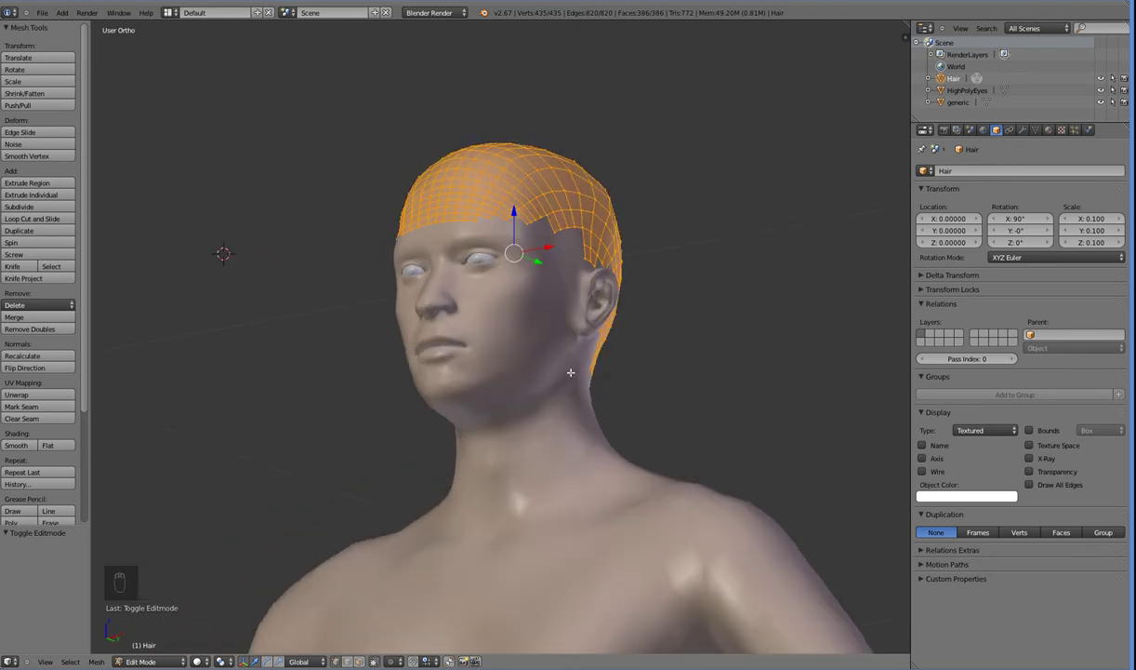
{"action": "middle_click_drag", "start_coordinate": [690, 360], "coordinate": [646, 423]}
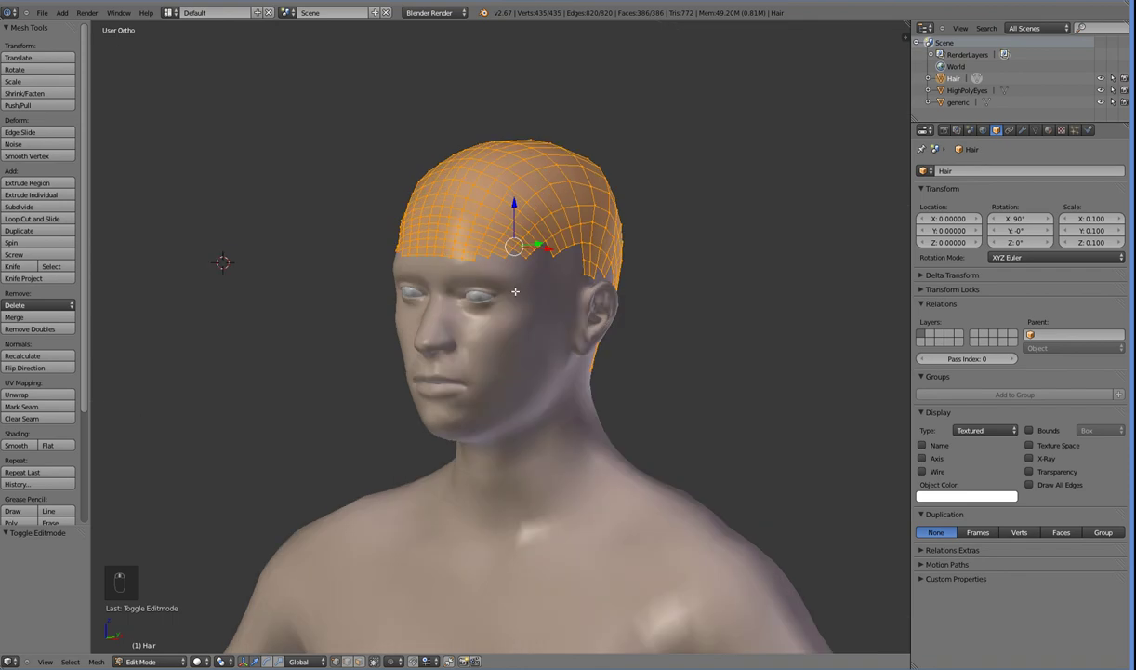
{"action": "middle_click_drag", "start_coordinate": [540, 432], "coordinate": [483, 399]}
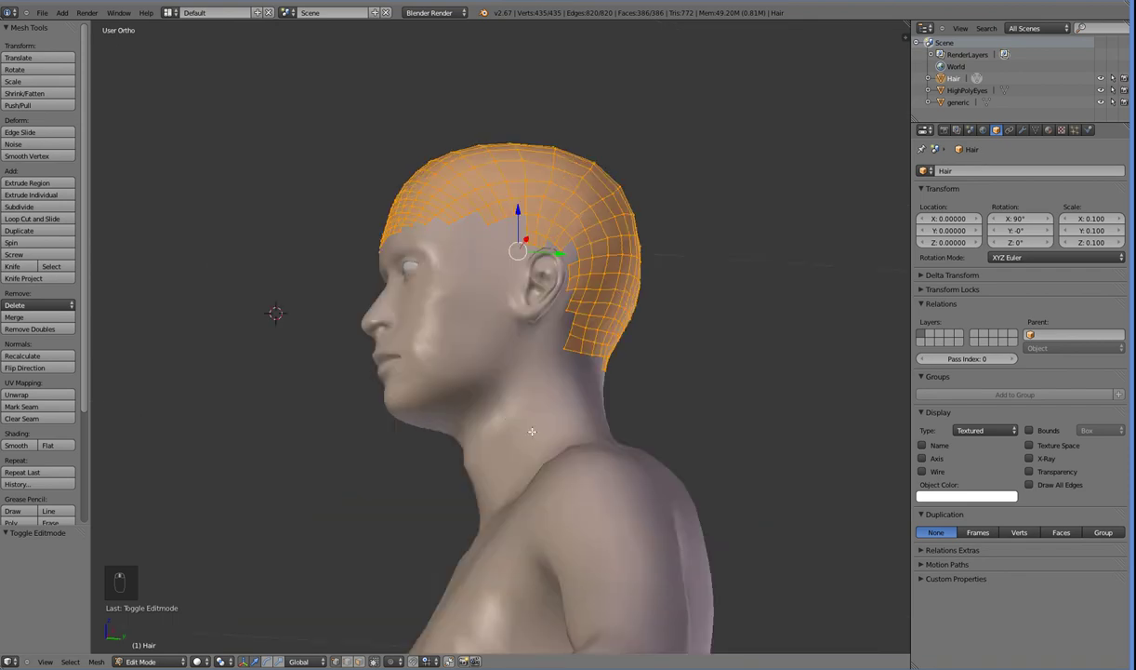
{"action": "middle_click_drag", "start_coordinate": [532, 430], "coordinate": [447, 232]}
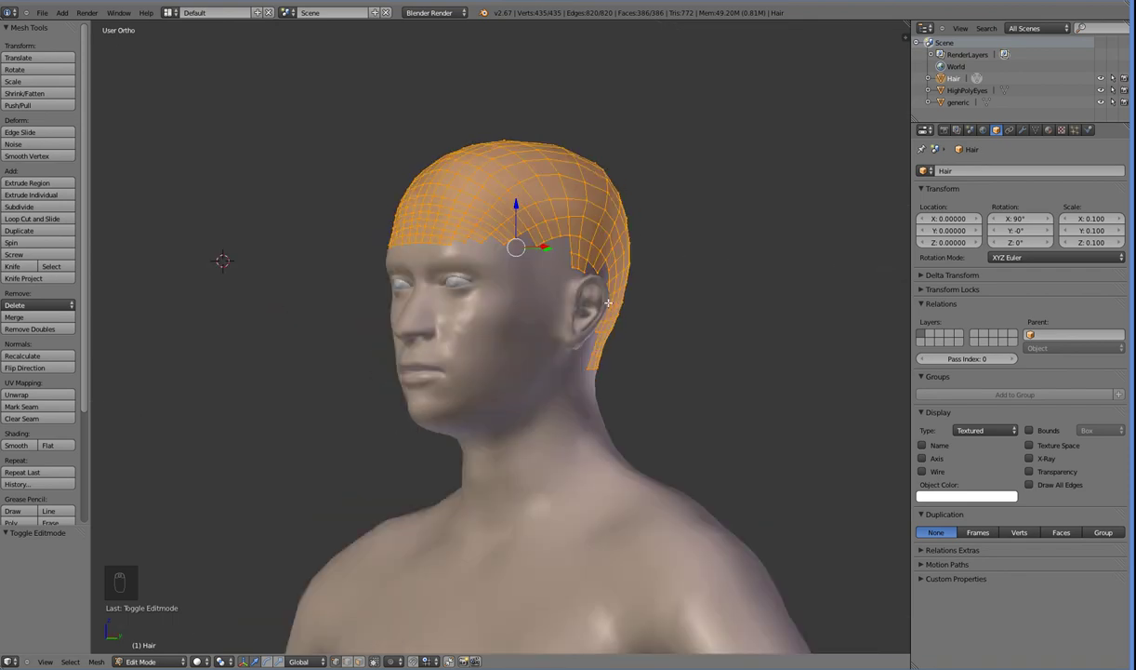
{"action": "middle_click_drag", "start_coordinate": [670, 340], "coordinate": [683, 342]}
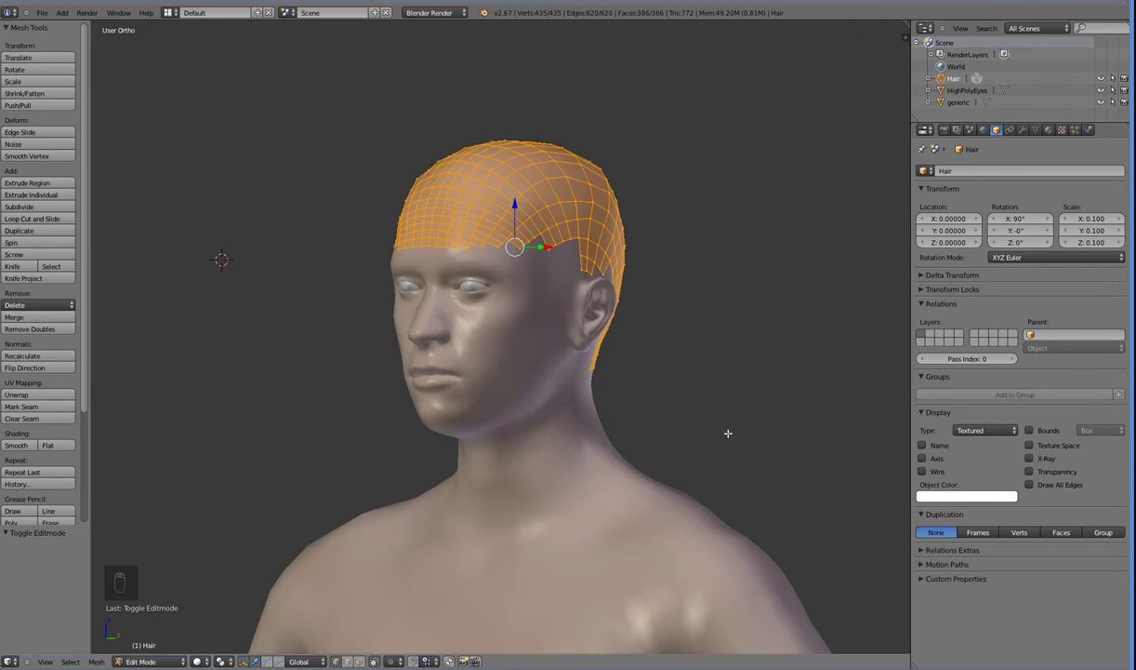
{"action": "key", "text": "s"}
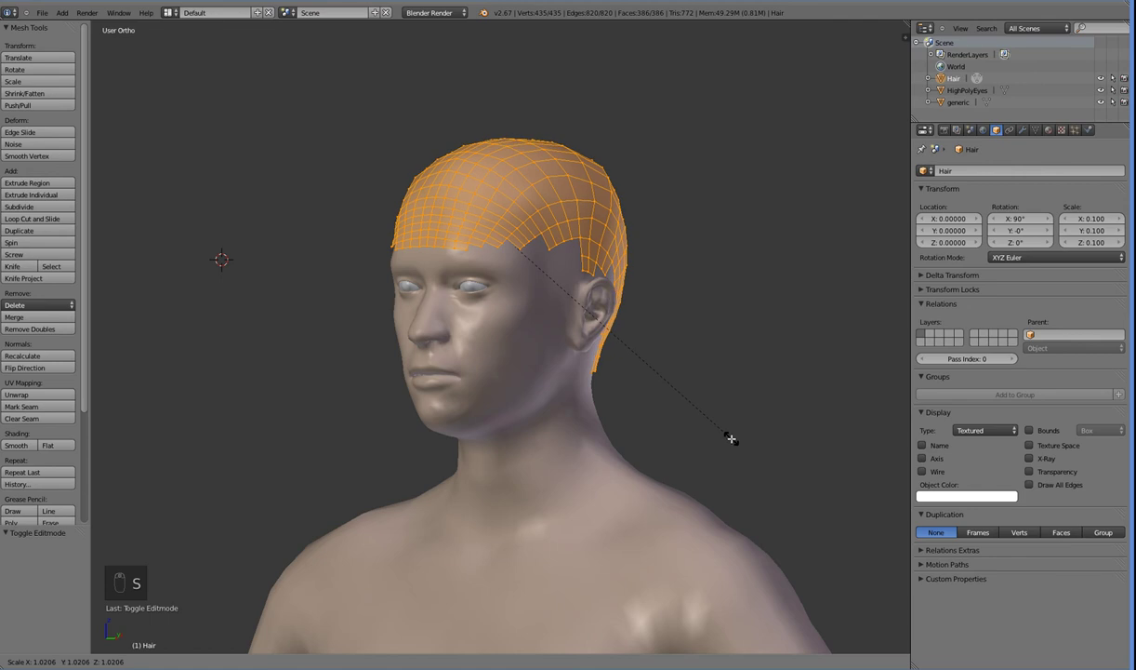
{"action": "left_click", "coordinate": [732, 438]}
{"action": "middle_click_drag", "start_coordinate": [705, 424], "coordinate": [667, 436]}
{"action": "key", "text": "Tab"}
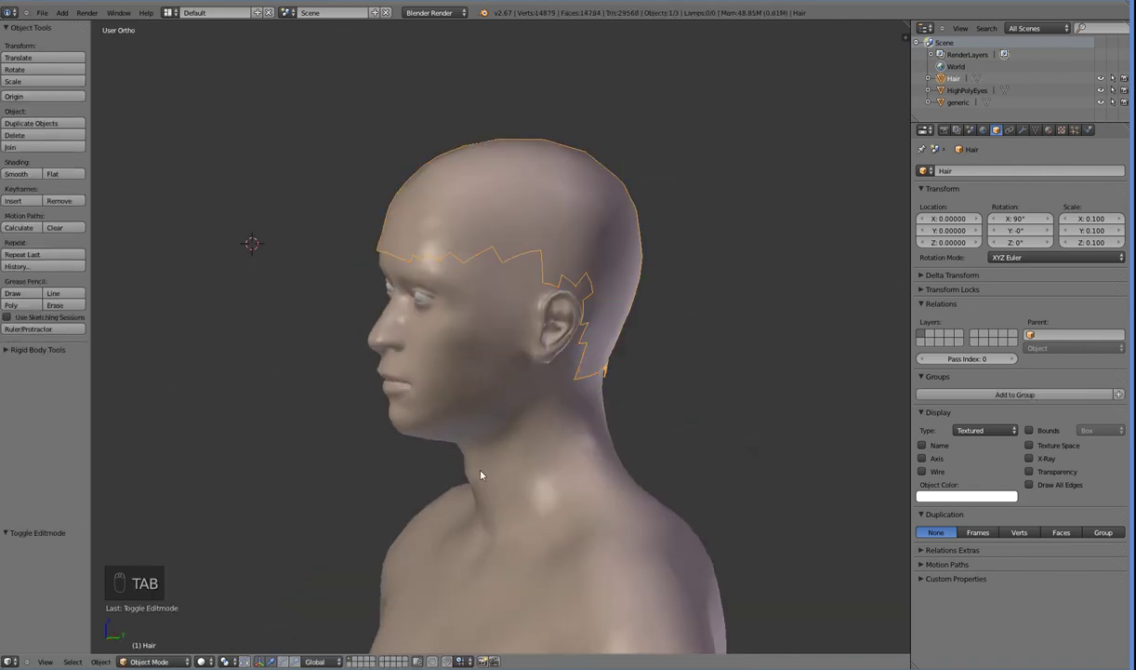
Put the Hair object in Sculpt Mode and choose the Snake Hook brush at radius 55
{"action": "left_click", "coordinate": [165, 662]}
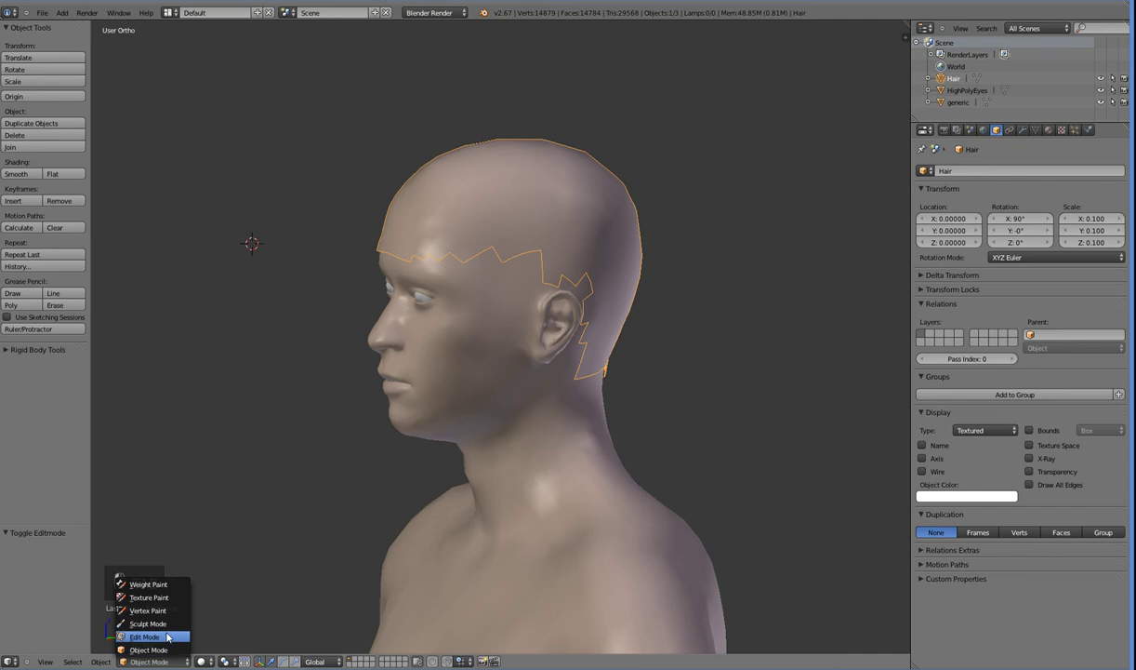
{"action": "left_click", "coordinate": [168, 623]}
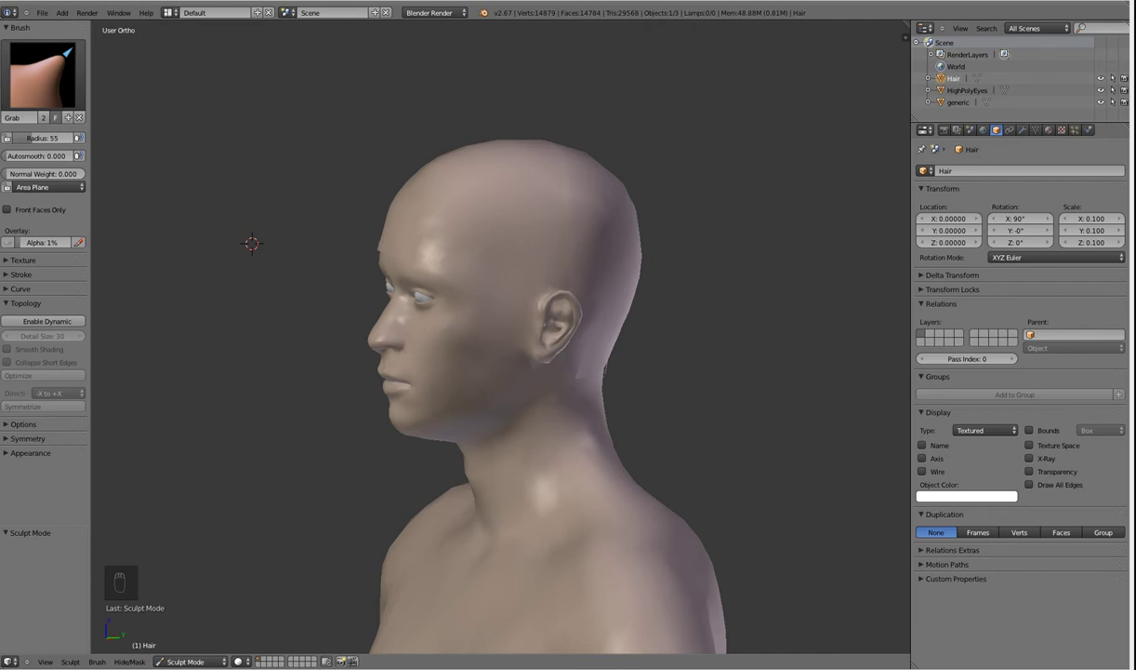
{"action": "left_click", "coordinate": [42, 103]}
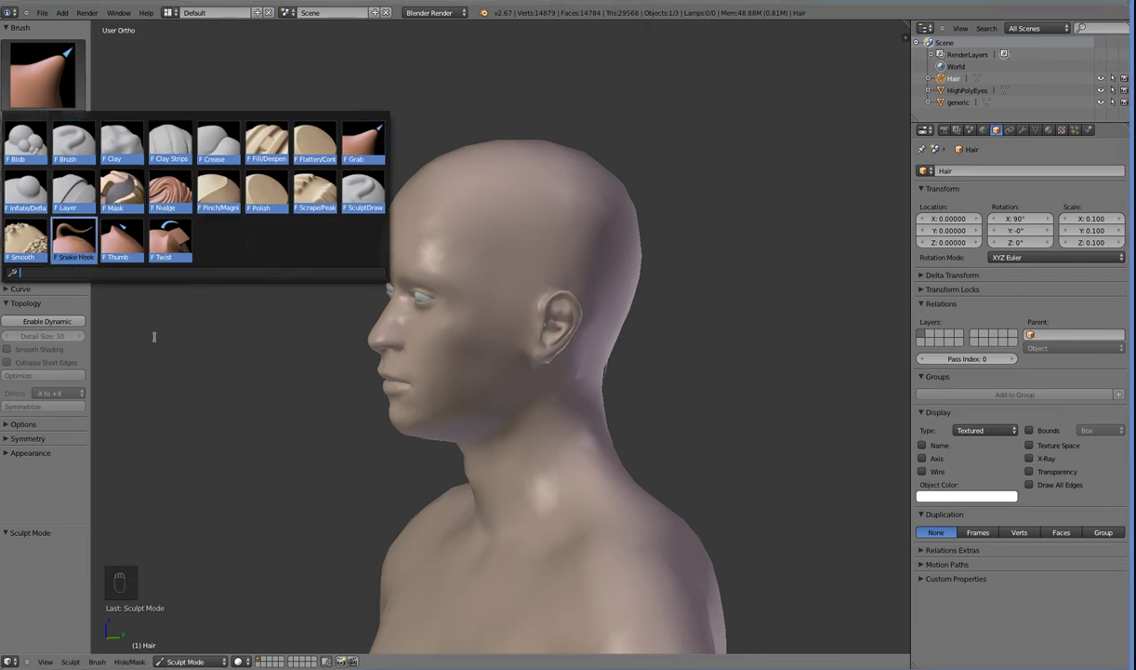
{"action": "left_click", "coordinate": [74, 240]}
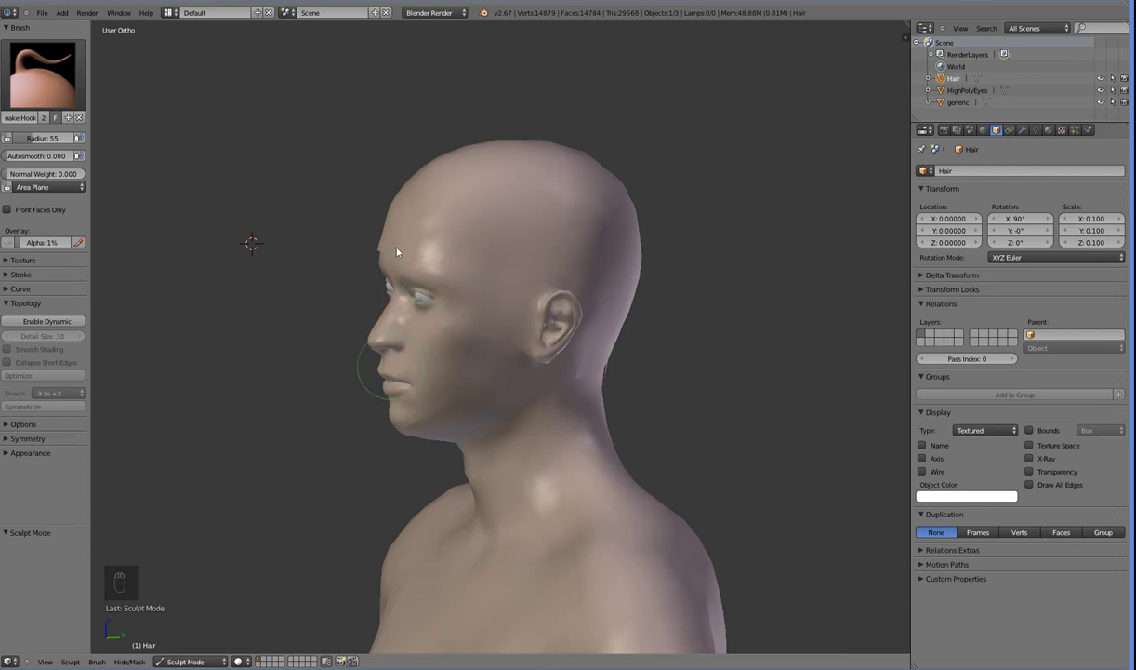
Pull a trial Snake Hook strand from the forehead, undo it, and request dynamic topology
{"action": "left_click_drag", "start_coordinate": [399, 249], "coordinate": [339, 259]}
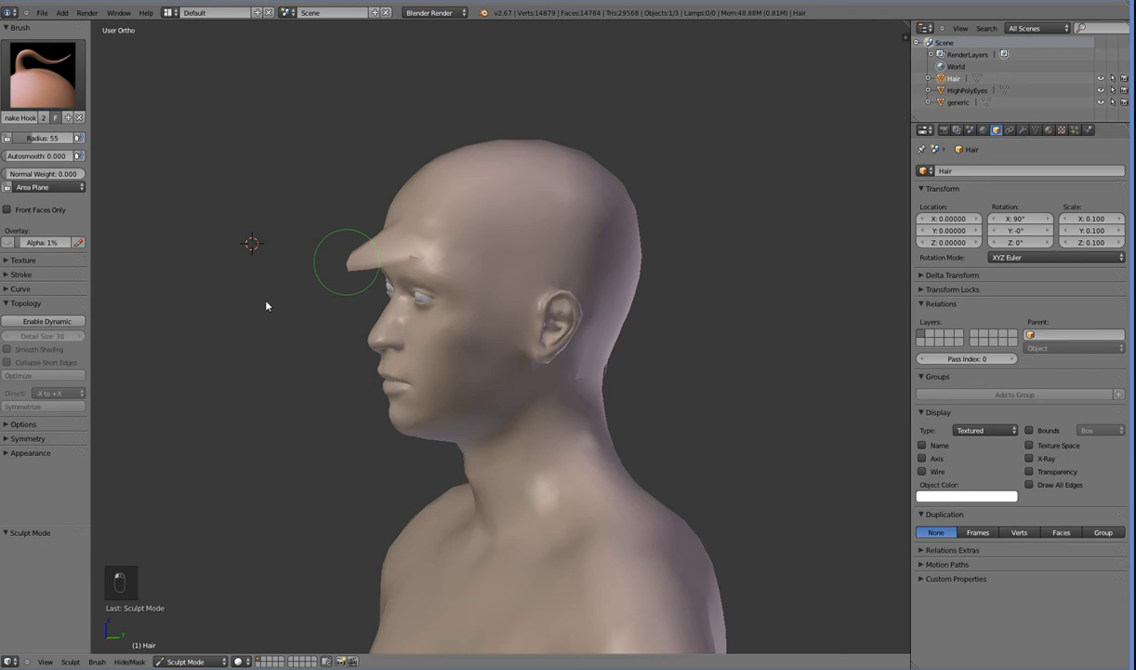
{"action": "left_click_drag", "start_coordinate": [432, 277], "coordinate": [416, 255]}
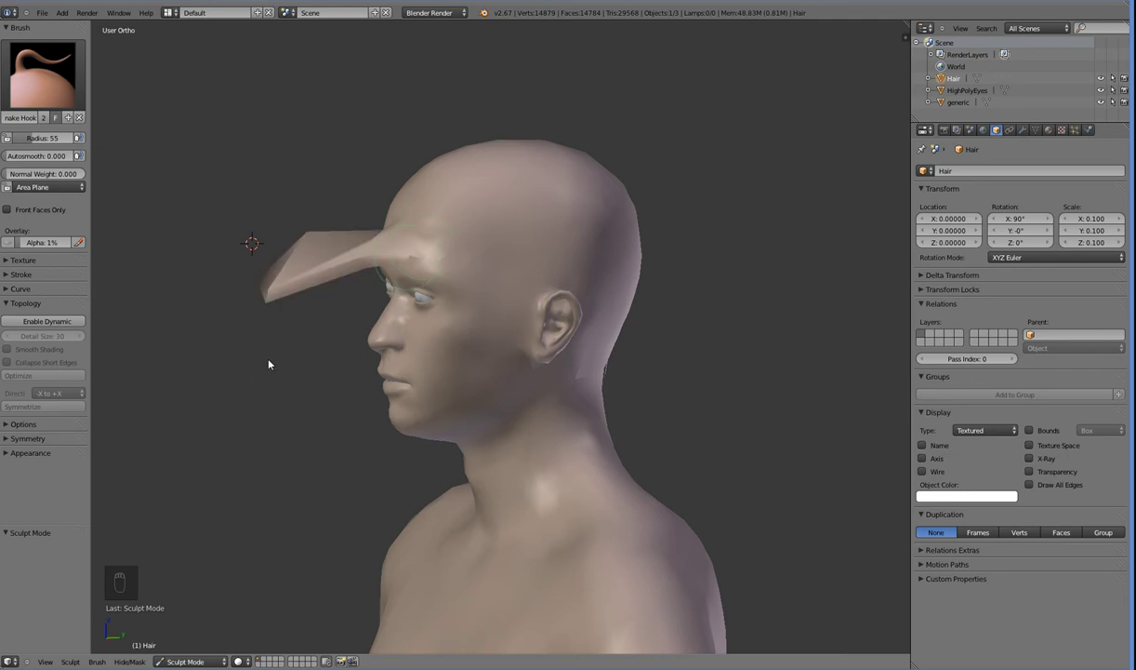
{"action": "middle_click_drag", "start_coordinate": [266, 342], "coordinate": [336, 391]}
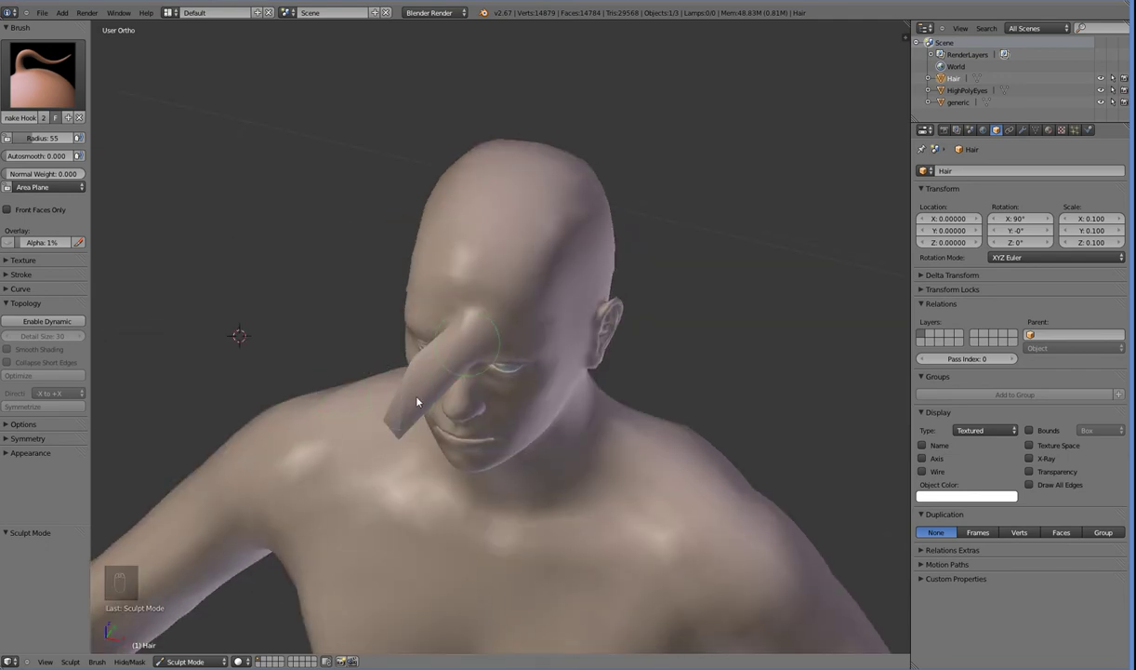
{"action": "key", "text": "Tab"}
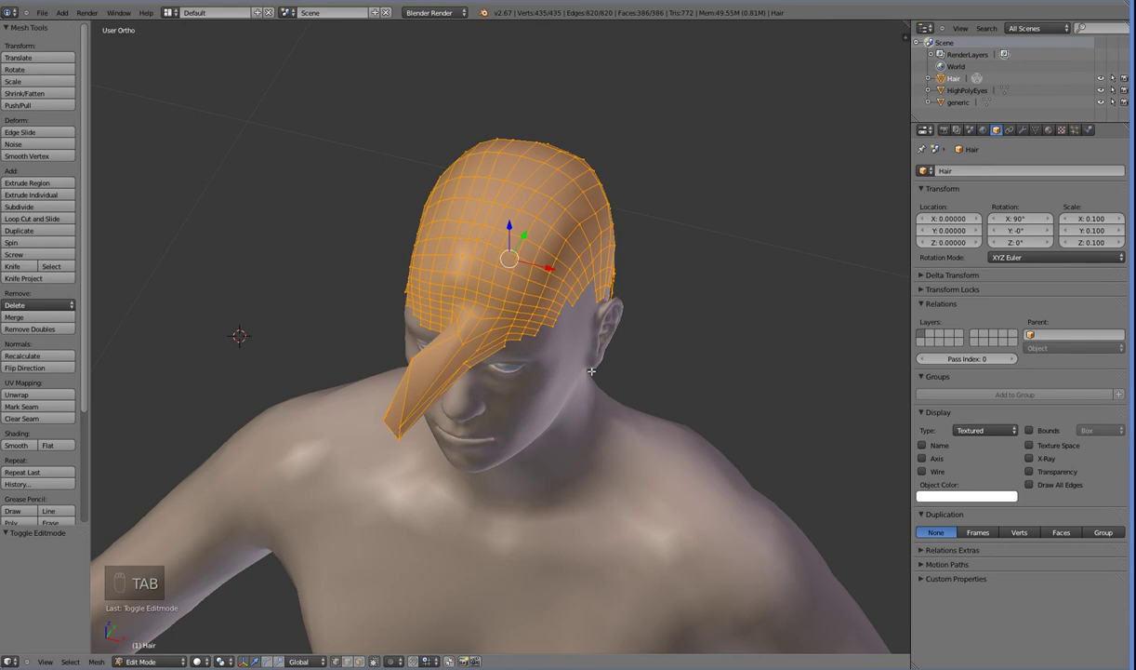
{"action": "key", "text": "Tab"}
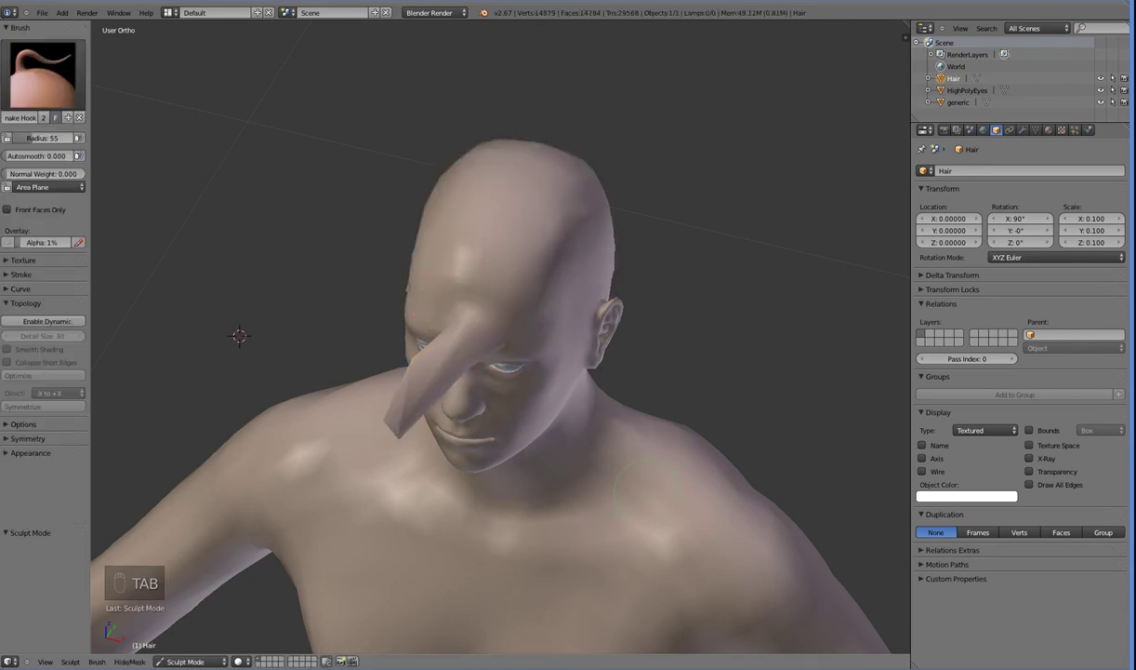
{"action": "key", "text": "ctrl+z"}
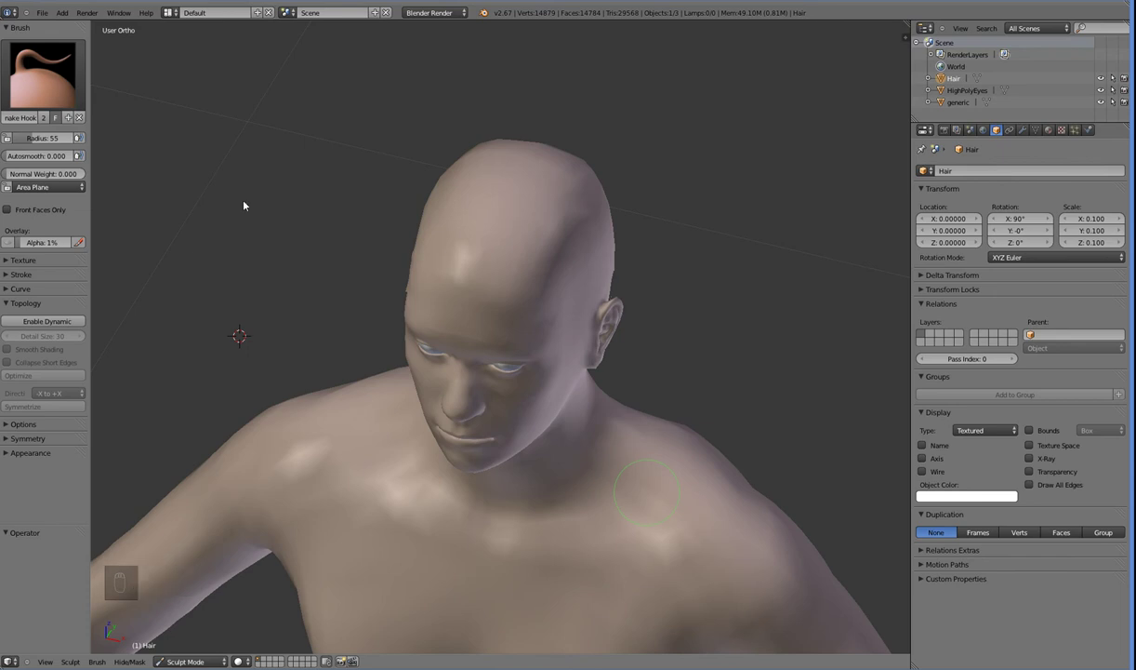
{"action": "left_click", "coordinate": [65, 320]}
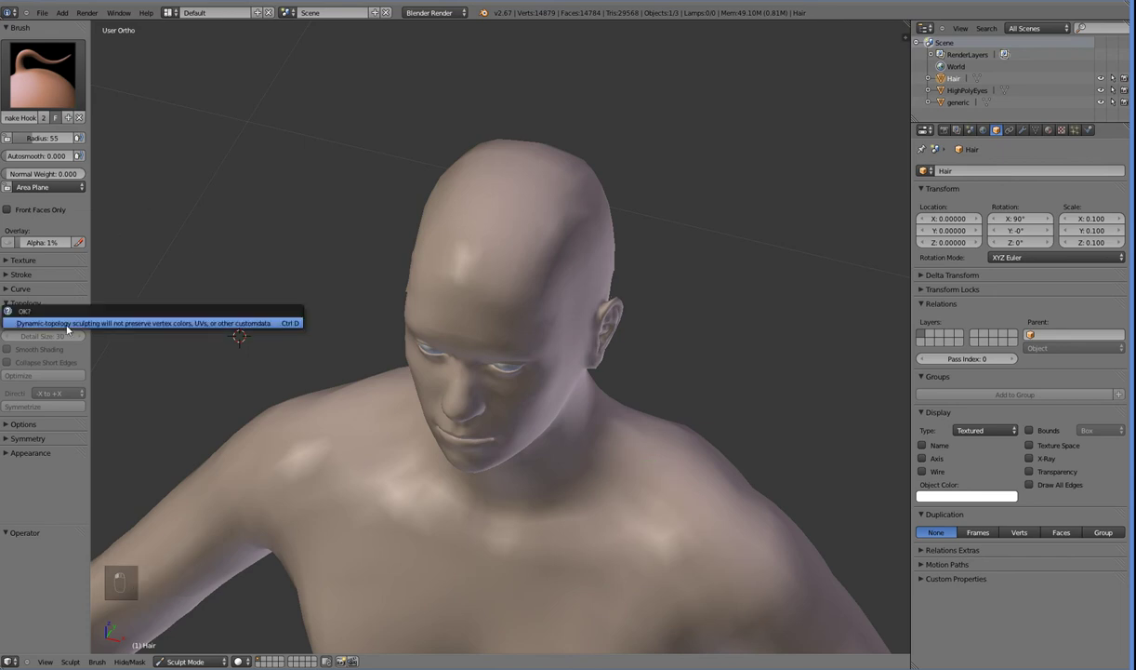
Confirm dynamic topology at detail size 30, test a long strand, undo it, and face front
{"action": "left_click", "coordinate": [73, 324]}
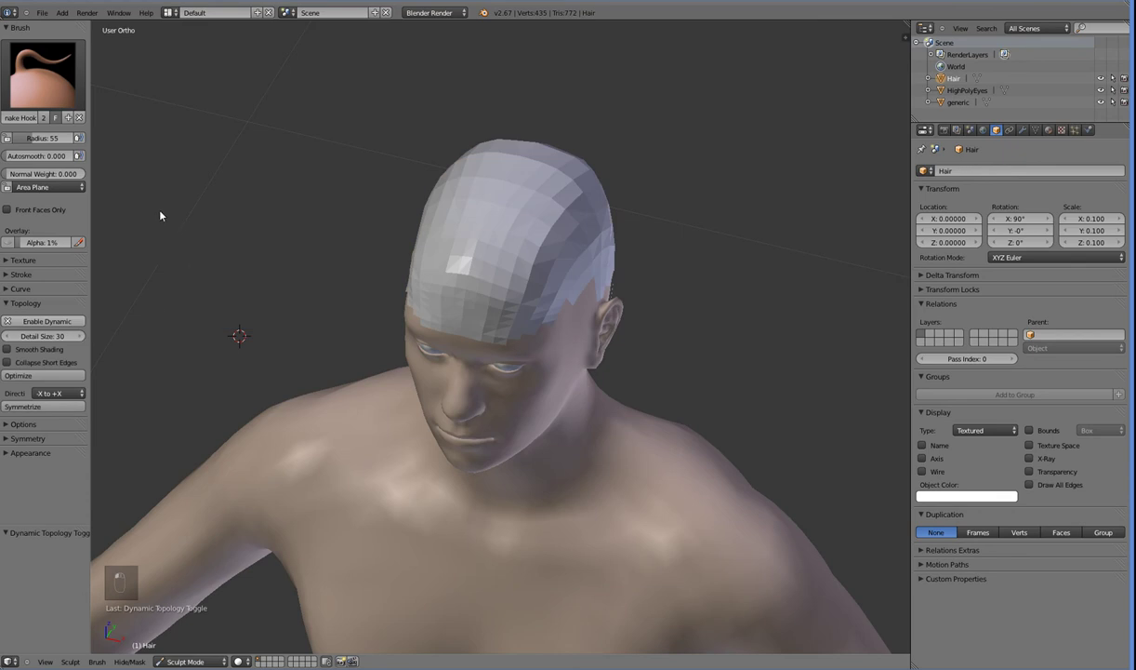
{"action": "left_click", "coordinate": [75, 321]}
{"action": "mouse_move", "coordinate": [424, 340]}
{"action": "left_mouse_down"}
{"action": "mouse_move", "coordinate": [317, 384]}
{"action": "mouse_move", "coordinate": [265, 423]}
{"action": "left_mouse_up"}
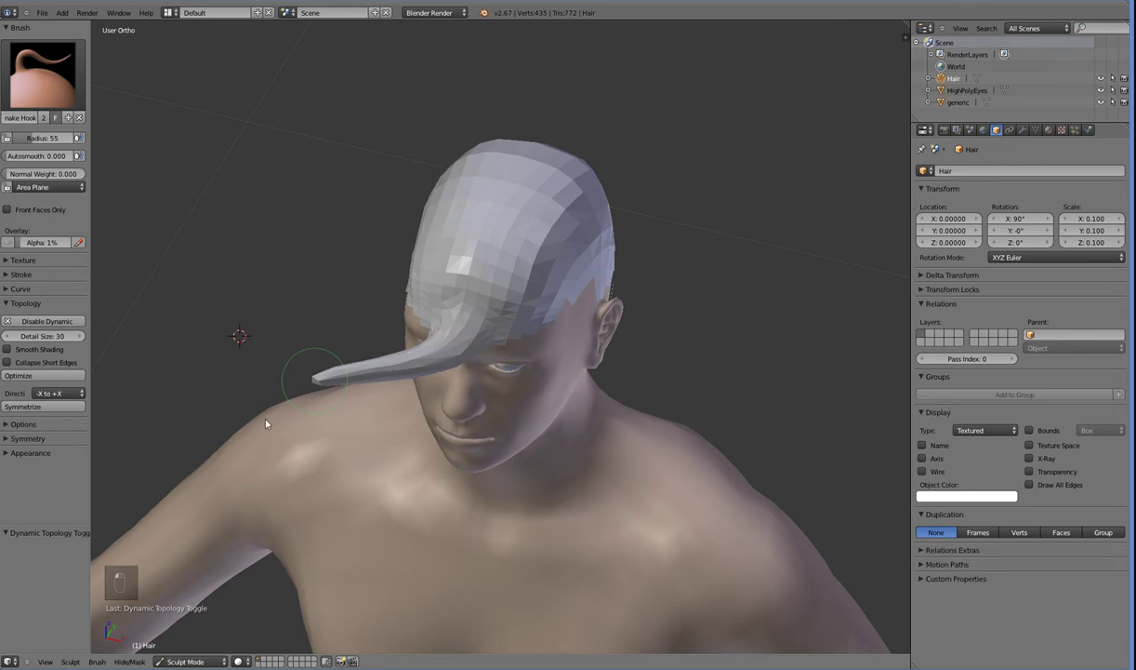
{"action": "left_click_drag", "start_coordinate": [313, 379], "coordinate": [276, 490]}
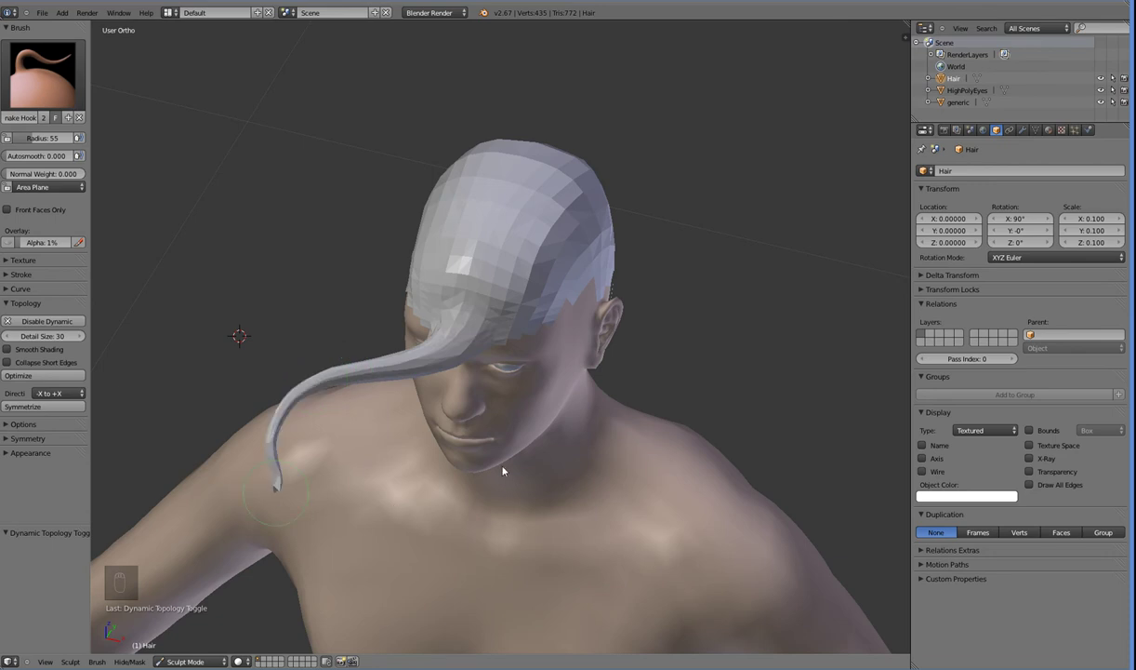
{"action": "left_click_drag", "start_coordinate": [275, 488], "coordinate": [503, 482]}
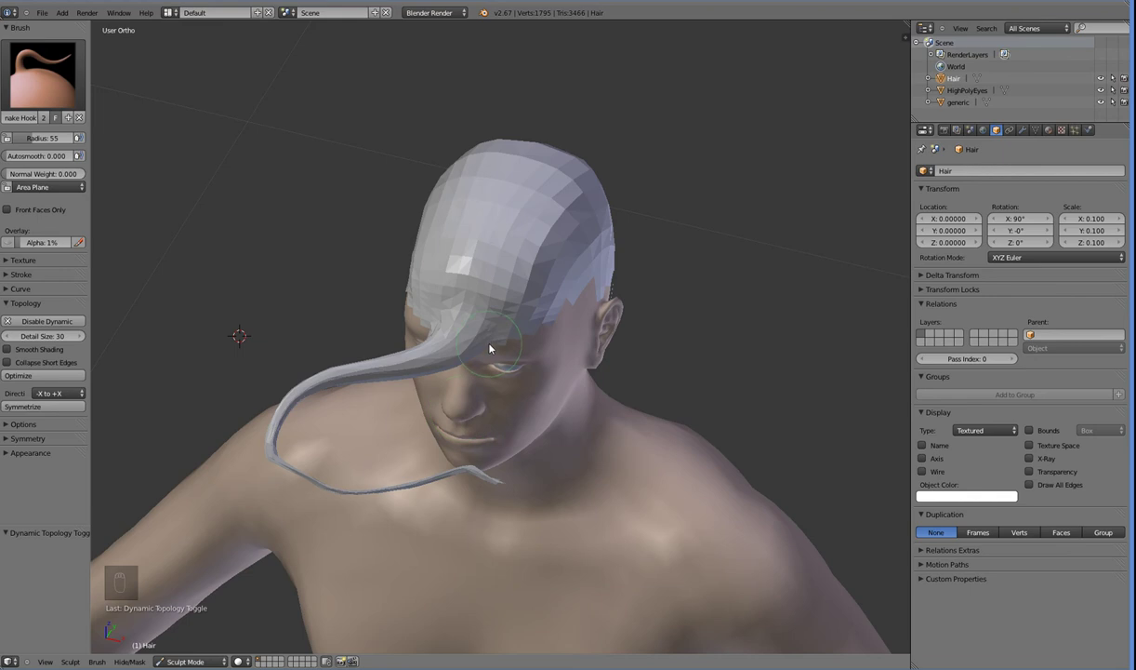
{"action": "key", "text": "ctrl+z"}
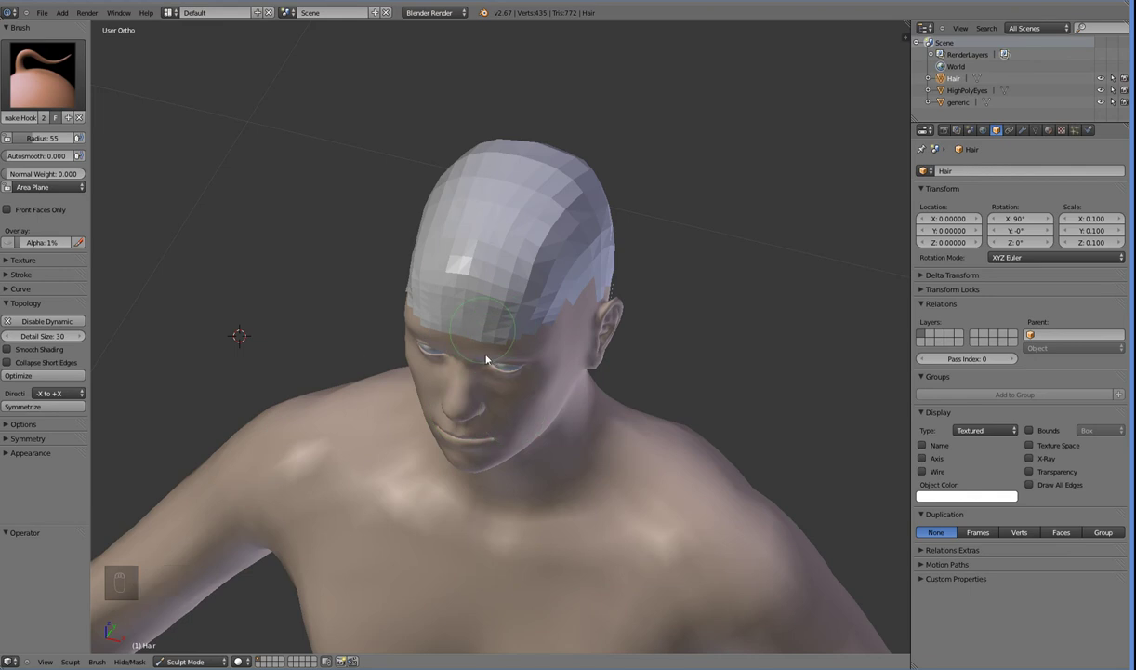
{"action": "middle_click_drag", "start_coordinate": [649, 484], "coordinate": [677, 465]}
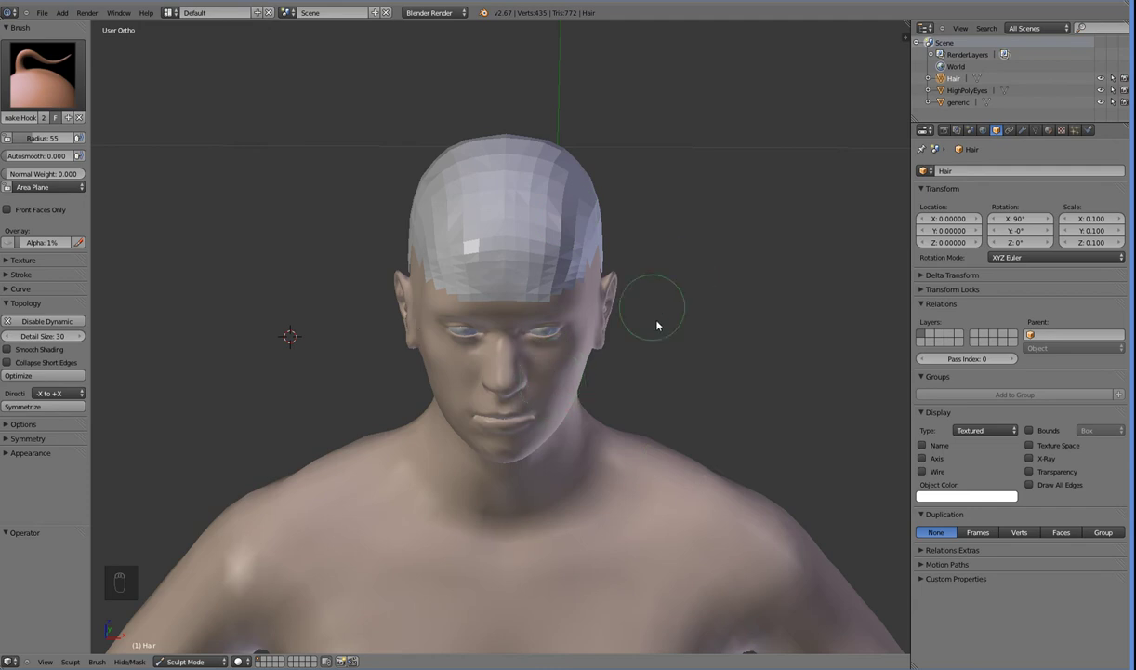
{"action": "middle_click_drag", "start_coordinate": [583, 305], "coordinate": [554, 184]}
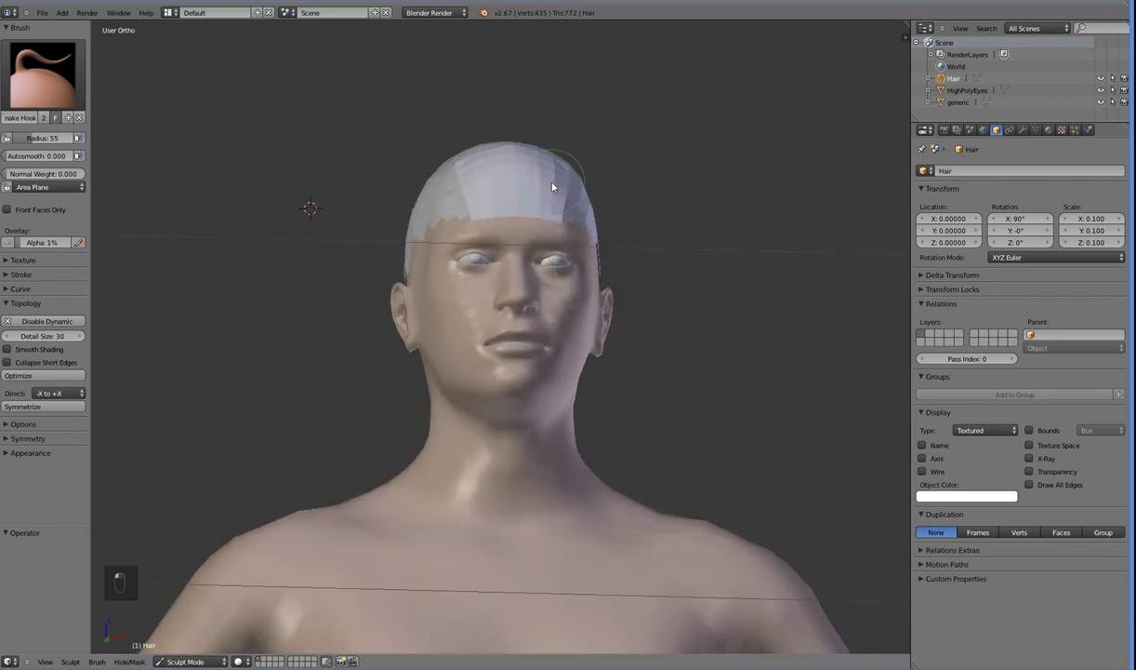
{"action": "left_click_drag", "start_coordinate": [538, 212], "coordinate": [558, 181]}
{"action": "key", "text": "ctrl+z"}
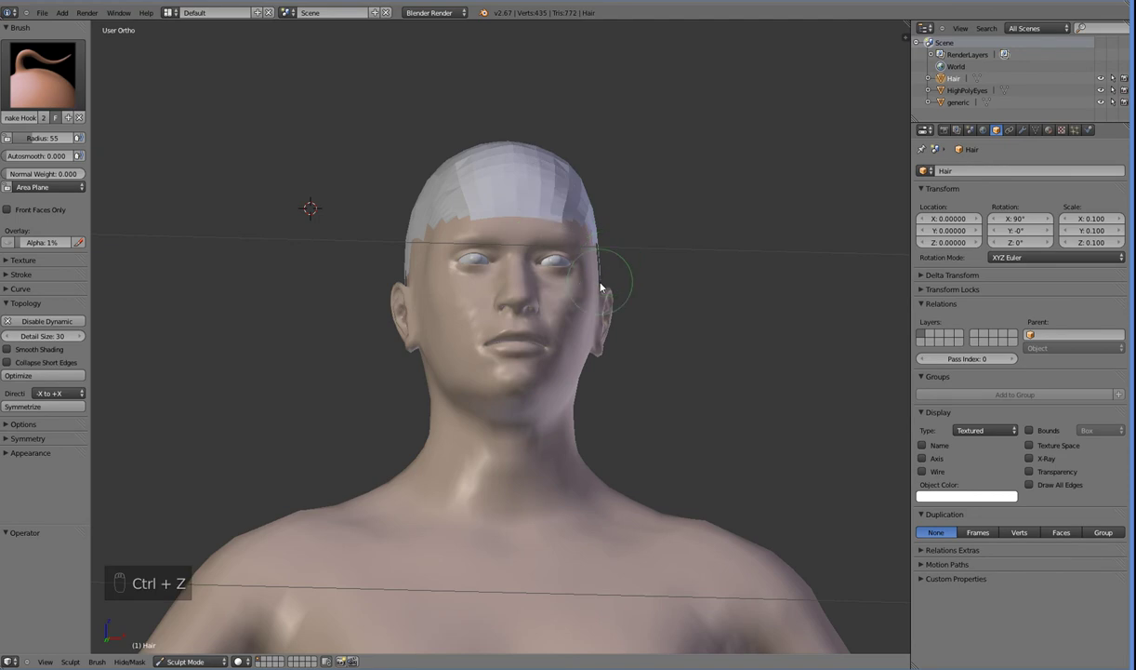
{"action": "middle_click_drag", "start_coordinate": [599, 291], "coordinate": [530, 386]}
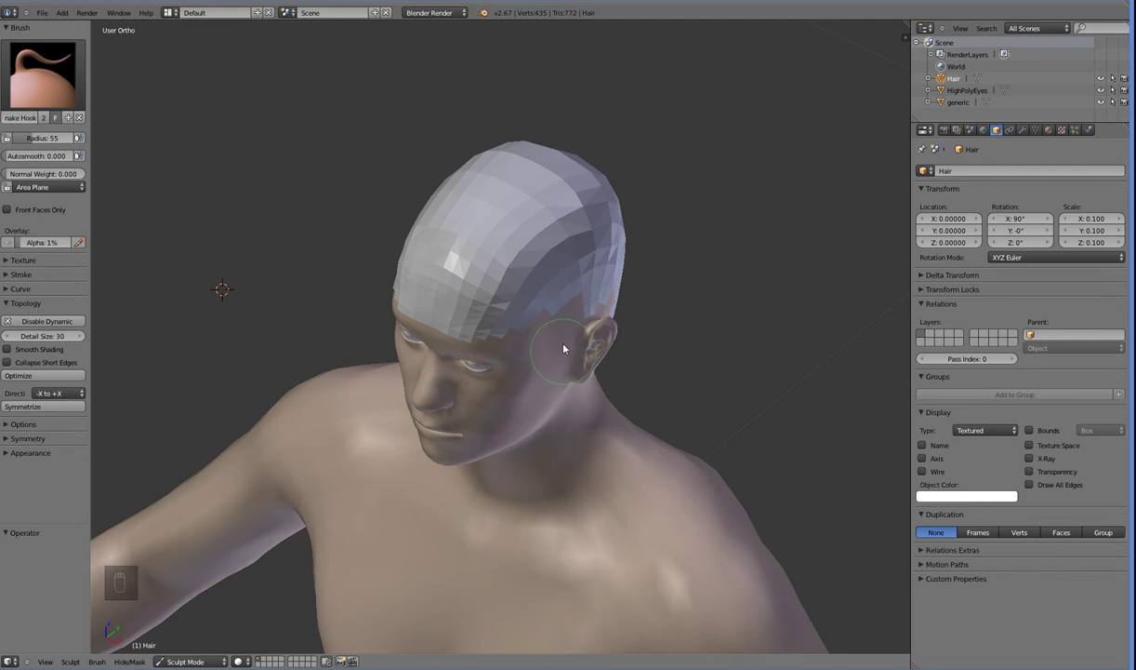
{"action": "mouse_move", "coordinate": [568, 297]}
{"action": "middle_mouse_down"}
{"action": "mouse_move", "coordinate": [571, 270]}
{"action": "mouse_move", "coordinate": [569, 282]}
{"action": "middle_mouse_up"}
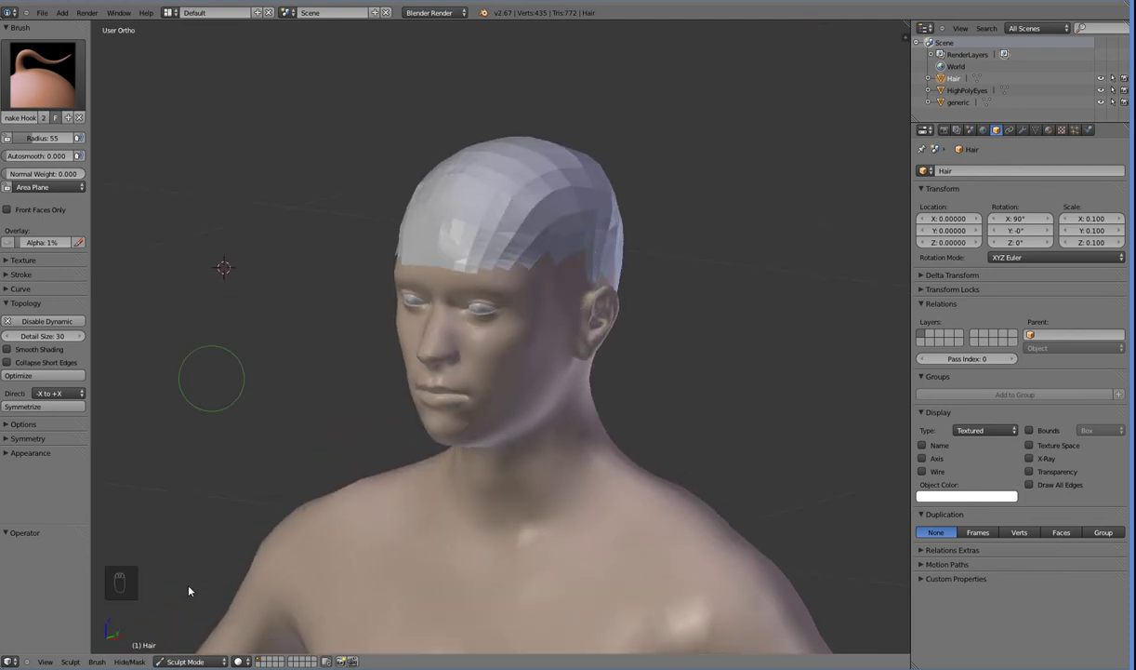
Tune the brush radius, then try a bang between the eyes and undo it
{"action": "key", "text": "bracketright"}
{"action": "key", "text": "bracketright"}
{"action": "key", "text": "bracketright"}
{"action": "key", "text": "bracketright"}
{"action": "key", "text": "bracketright"}
{"action": "key", "text": "bracketright"}
{"action": "key", "text": "bracketright"}
{"action": "key", "text": "bracketleft"}
{"action": "key", "text": "bracketleft"}
{"action": "key", "text": "bracketleft"}
{"action": "key", "text": "bracketleft"}
{"action": "key", "text": "bracketleft"}
{"action": "key", "text": "bracketleft"}
{"action": "key", "text": "bracketleft"}
{"action": "key", "text": "bracketright"}
{"action": "key", "text": "bracketright"}
{"action": "key", "text": "bracketright"}
{"action": "key", "text": "bracketright"}
{"action": "key", "text": "bracketright"}
{"action": "key", "text": "bracketright"}
{"action": "key", "text": "bracketright"}
{"action": "key", "text": "bracketleft"}
{"action": "key", "text": "bracketleft"}
{"action": "key", "text": "bracketleft"}
{"action": "key", "text": "bracketleft"}
{"action": "key", "text": "bracketleft"}
{"action": "key", "text": "bracketleft"}
{"action": "key", "text": "bracketleft"}
{"action": "key", "text": "bracketright"}
{"action": "key", "text": "bracketright"}
{"action": "key", "text": "bracketright"}
{"action": "key", "text": "bracketright"}
{"action": "key", "text": "bracketright"}
{"action": "key", "text": "bracketright"}
{"action": "key", "text": "bracketright"}
{"action": "key", "text": "bracketright"}
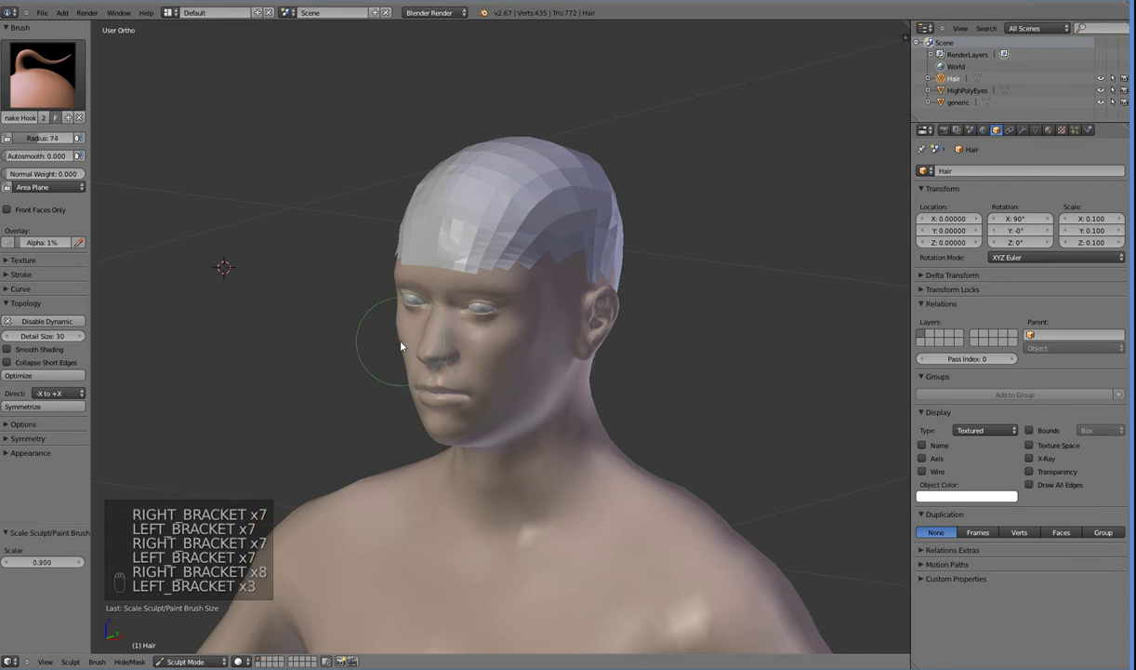
{"action": "key", "text": "bracketleft"}
{"action": "key", "text": "bracketleft"}
{"action": "key", "text": "bracketleft"}
{"action": "key", "text": "bracketleft"}
{"action": "key", "text": "bracketleft"}
{"action": "key", "text": "bracketleft"}
{"action": "key", "text": "bracketleft"}
{"action": "key", "text": "bracketright"}
{"action": "key", "text": "bracketright"}
{"action": "key", "text": "bracketright"}
{"action": "key", "text": "bracketright"}
{"action": "key", "text": "bracketright"}
{"action": "key", "text": "bracketright"}
{"action": "key", "text": "bracketright"}
{"action": "key", "text": "bracketleft"}
{"action": "key", "text": "bracketleft"}
{"action": "key", "text": "bracketleft"}
{"action": "key", "text": "bracketleft"}
{"action": "key", "text": "bracketleft"}
{"action": "key", "text": "bracketleft"}
{"action": "key", "text": "bracketleft"}
{"action": "key", "text": "bracketleft"}
{"action": "key", "text": "bracketleft"}
{"action": "key", "text": "bracketright"}
{"action": "key", "text": "bracketright"}
{"action": "key", "text": "bracketright"}
{"action": "key", "text": "bracketright"}
{"action": "key", "text": "bracketright"}
{"action": "key", "text": "bracketright"}
{"action": "key", "text": "bracketright"}
{"action": "key", "text": "bracketleft"}
{"action": "key", "text": "bracketleft"}
{"action": "key", "text": "bracketleft"}
{"action": "key", "text": "bracketleft"}
{"action": "key", "text": "bracketleft"}
{"action": "key", "text": "bracketleft"}
{"action": "key", "text": "bracketleft"}
{"action": "key", "text": "bracketleft"}
{"action": "key", "text": "bracketleft"}
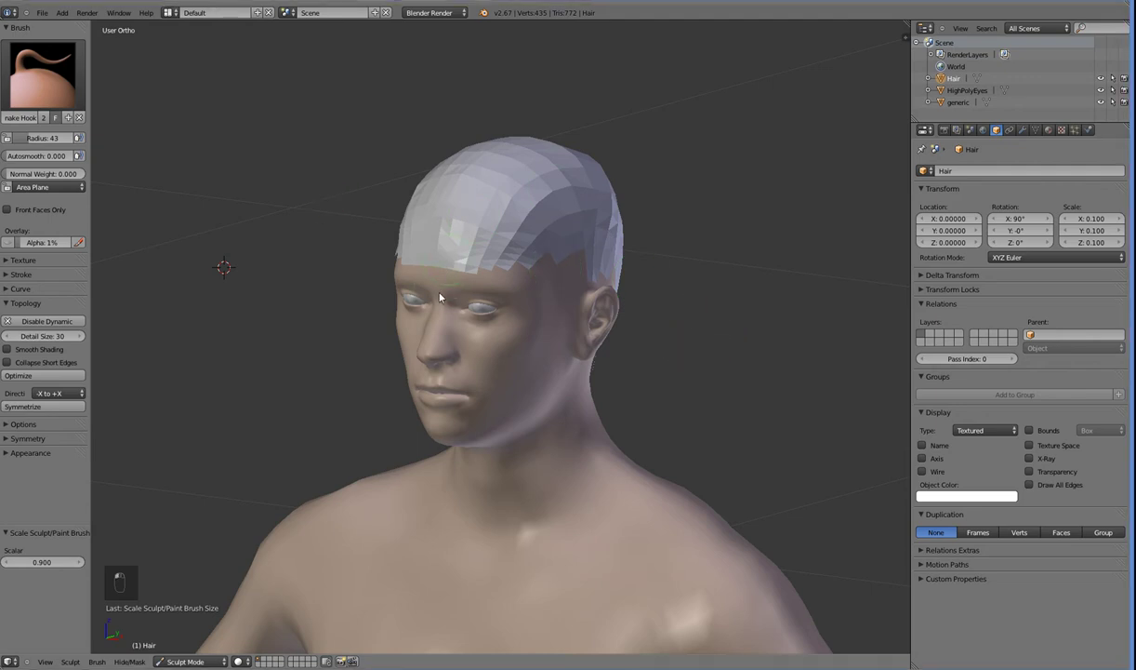
{"action": "mouse_move", "coordinate": [450, 265]}
{"action": "left_mouse_down"}
{"action": "mouse_move", "coordinate": [500, 291]}
{"action": "mouse_move", "coordinate": [531, 277]}
{"action": "left_mouse_up"}
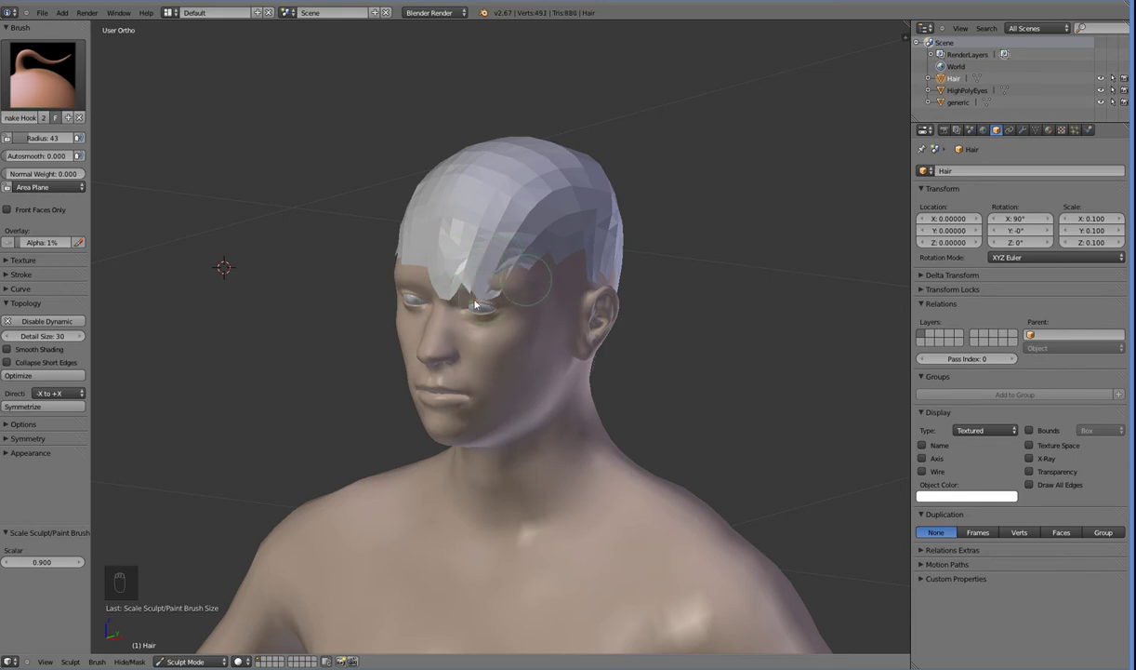
{"action": "key", "text": "ctrl+z"}
{"action": "middle_click_drag", "start_coordinate": [507, 360], "coordinate": [548, 375]}
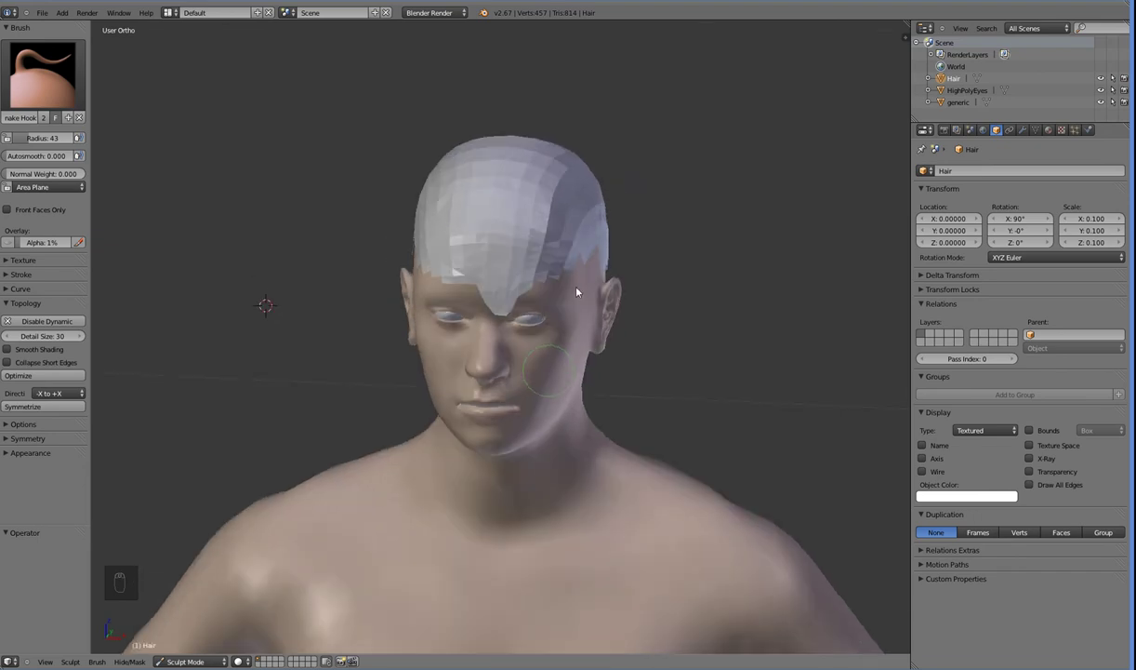
Hook the fringe down into jagged spikes over the forehead and temple, undoing bad strokes
{"action": "mouse_move", "coordinate": [543, 276]}
{"action": "left_mouse_down"}
{"action": "mouse_move", "coordinate": [545, 310]}
{"action": "mouse_move", "coordinate": [544, 284]}
{"action": "mouse_move", "coordinate": [481, 283]}
{"action": "mouse_move", "coordinate": [505, 386]}
{"action": "left_mouse_up"}
{"action": "left_click_drag", "start_coordinate": [450, 268], "coordinate": [433, 283]}
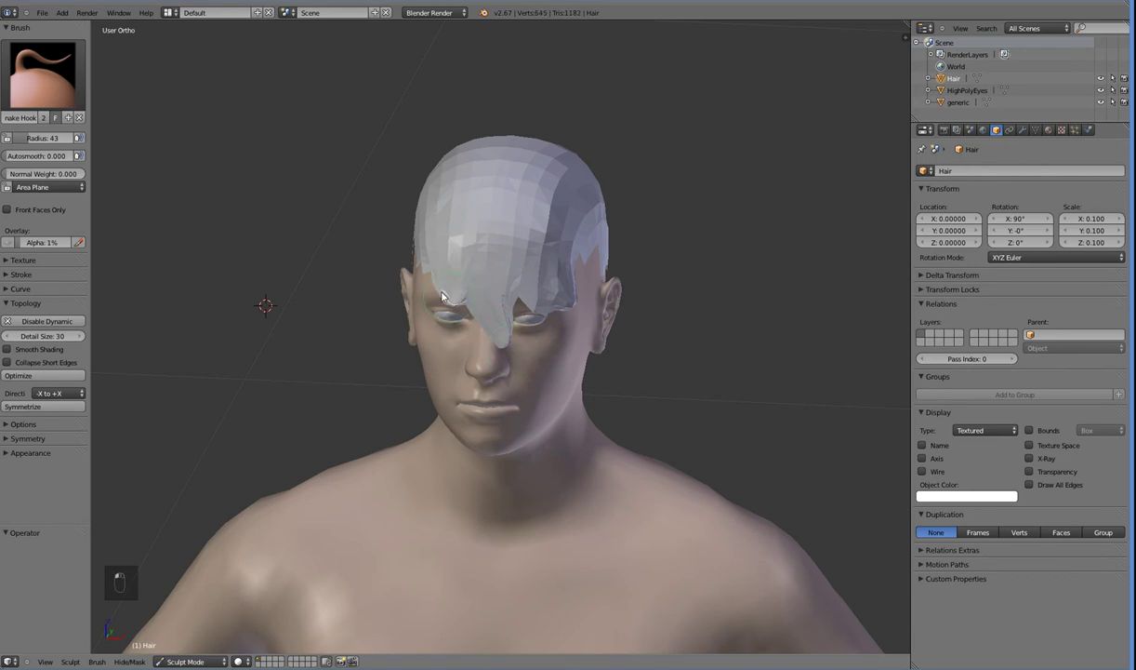
{"action": "key", "text": "ctrl+z"}
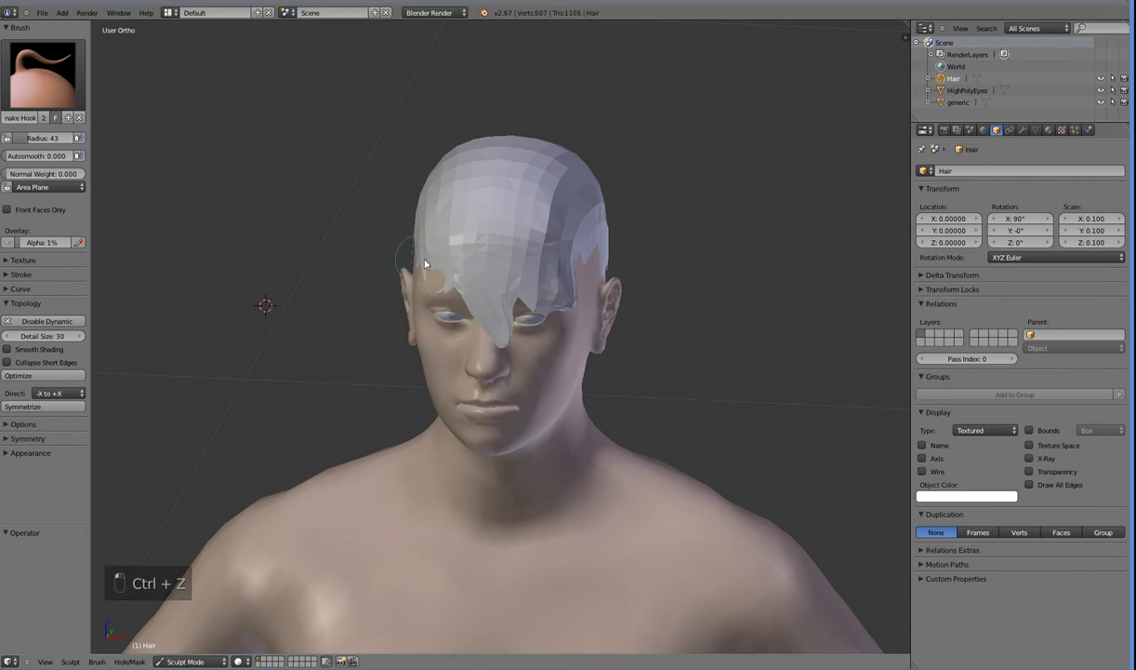
{"action": "key", "text": "ctrl+z"}
{"action": "middle_click_drag", "start_coordinate": [432, 254], "coordinate": [466, 270]}
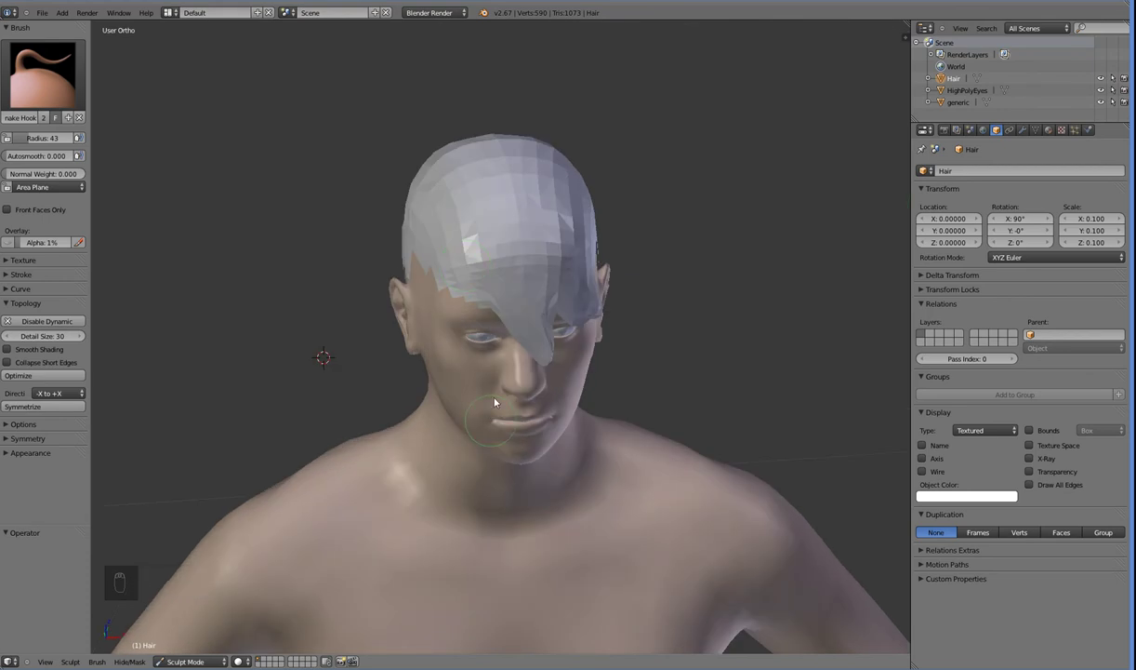
{"action": "left_click_drag", "start_coordinate": [482, 310], "coordinate": [456, 283]}
{"action": "left_click_drag", "start_coordinate": [456, 326], "coordinate": [485, 321]}
{"action": "middle_click_drag", "start_coordinate": [528, 298], "coordinate": [594, 331]}
{"action": "mouse_move", "coordinate": [561, 333]}
{"action": "left_mouse_down"}
{"action": "mouse_move", "coordinate": [532, 340]}
{"action": "mouse_move", "coordinate": [510, 315]}
{"action": "mouse_move", "coordinate": [530, 349]}
{"action": "mouse_move", "coordinate": [518, 350]}
{"action": "mouse_move", "coordinate": [481, 324]}
{"action": "left_mouse_up"}
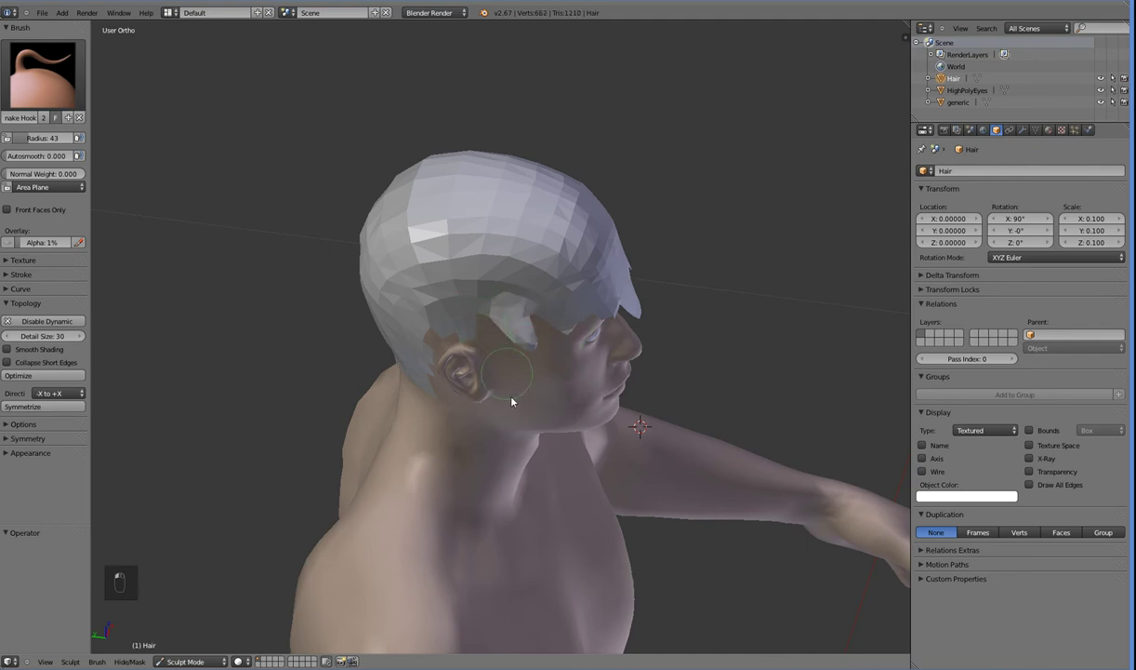
Undo the stray strand, then hook hair from the temple down past the ear toward the neck
{"action": "key", "text": "ctrl+z"}
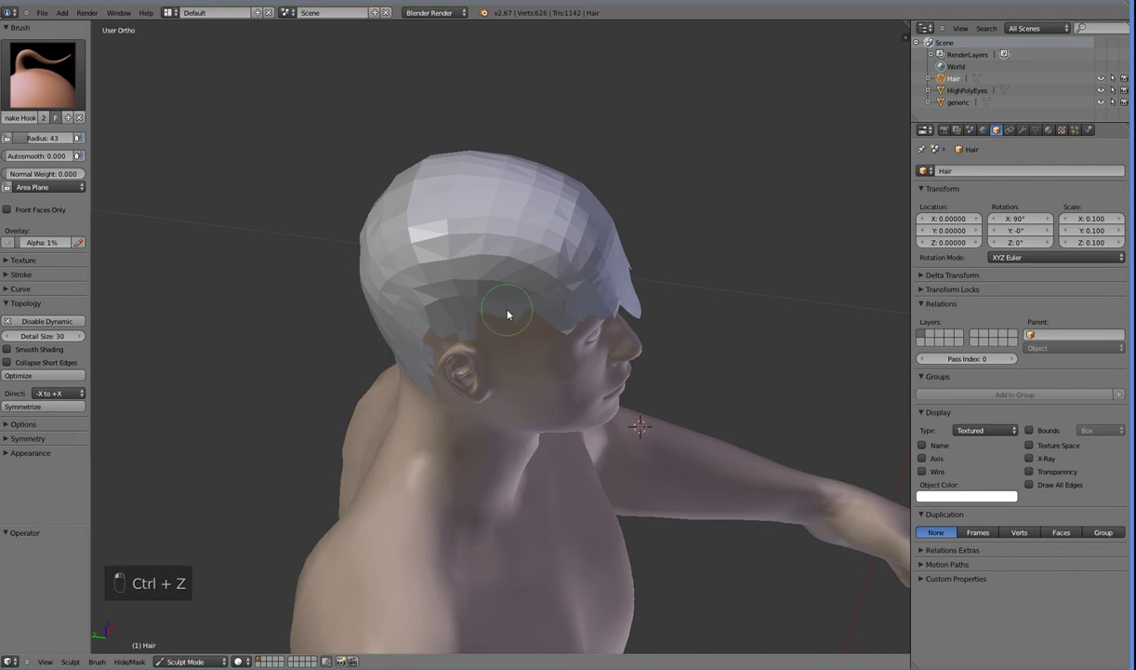
{"action": "middle_click_drag", "start_coordinate": [507, 322], "coordinate": [506, 289]}
{"action": "left_click_drag", "start_coordinate": [518, 302], "coordinate": [518, 310]}
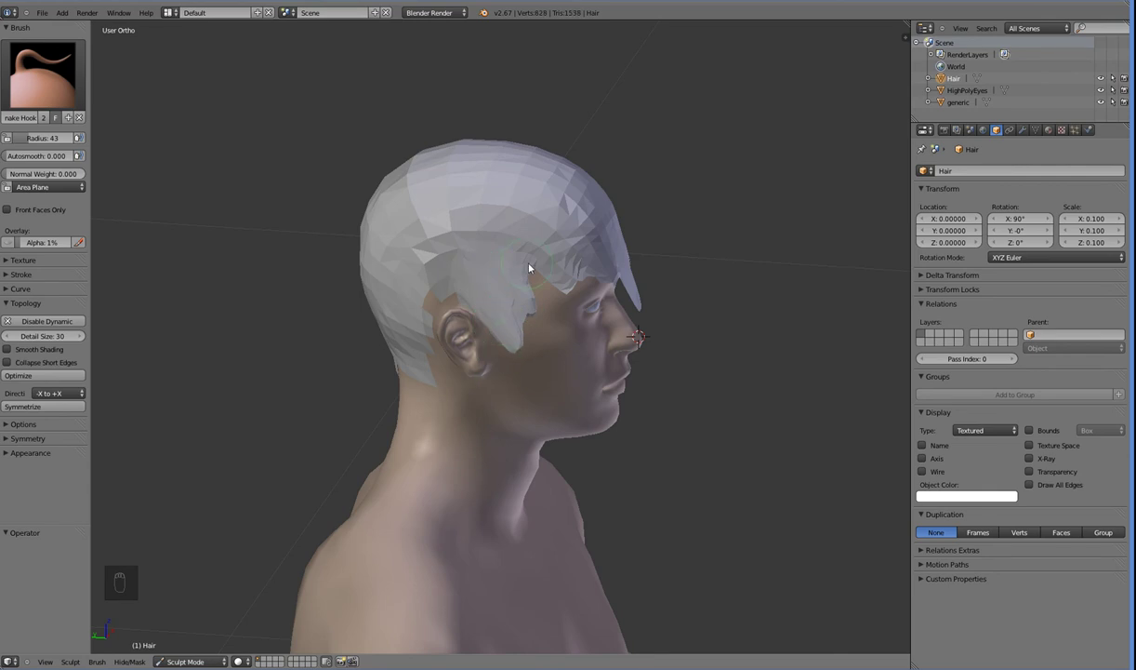
{"action": "left_click_drag", "start_coordinate": [531, 318], "coordinate": [499, 336]}
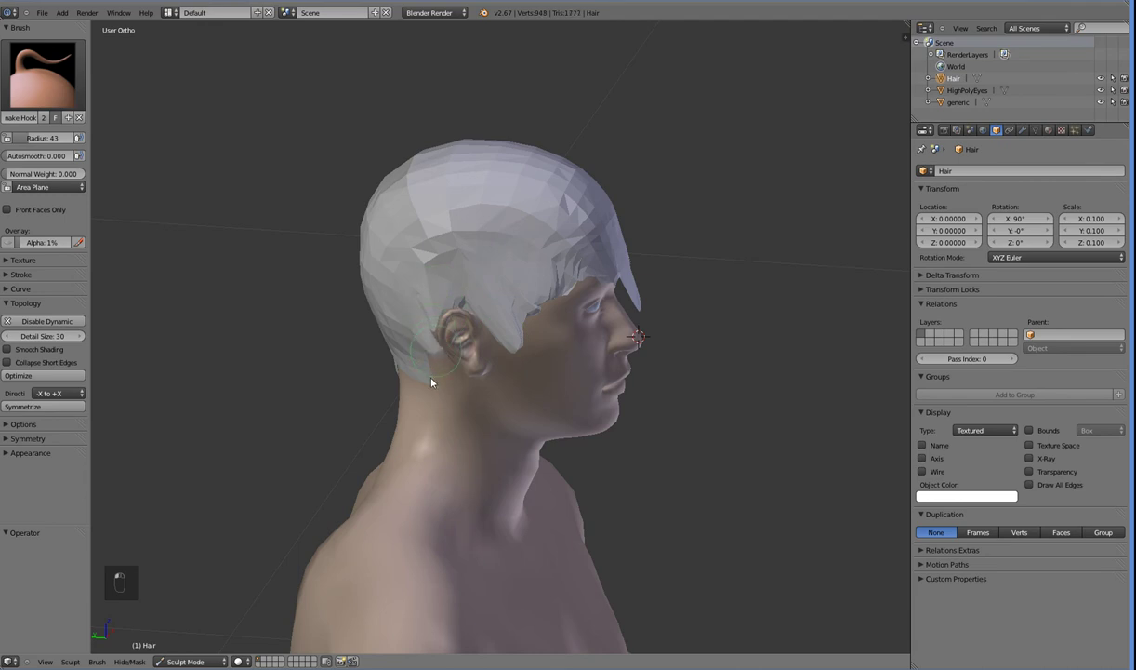
{"action": "mouse_move", "coordinate": [428, 371]}
{"action": "left_mouse_down"}
{"action": "mouse_move", "coordinate": [431, 419]}
{"action": "mouse_move", "coordinate": [436, 378]}
{"action": "left_mouse_up"}
{"action": "left_click_drag", "start_coordinate": [440, 385], "coordinate": [415, 381]}
{"action": "mouse_move", "coordinate": [398, 430]}
{"action": "left_mouse_down"}
{"action": "mouse_move", "coordinate": [394, 399]}
{"action": "mouse_move", "coordinate": [382, 447]}
{"action": "left_mouse_up"}
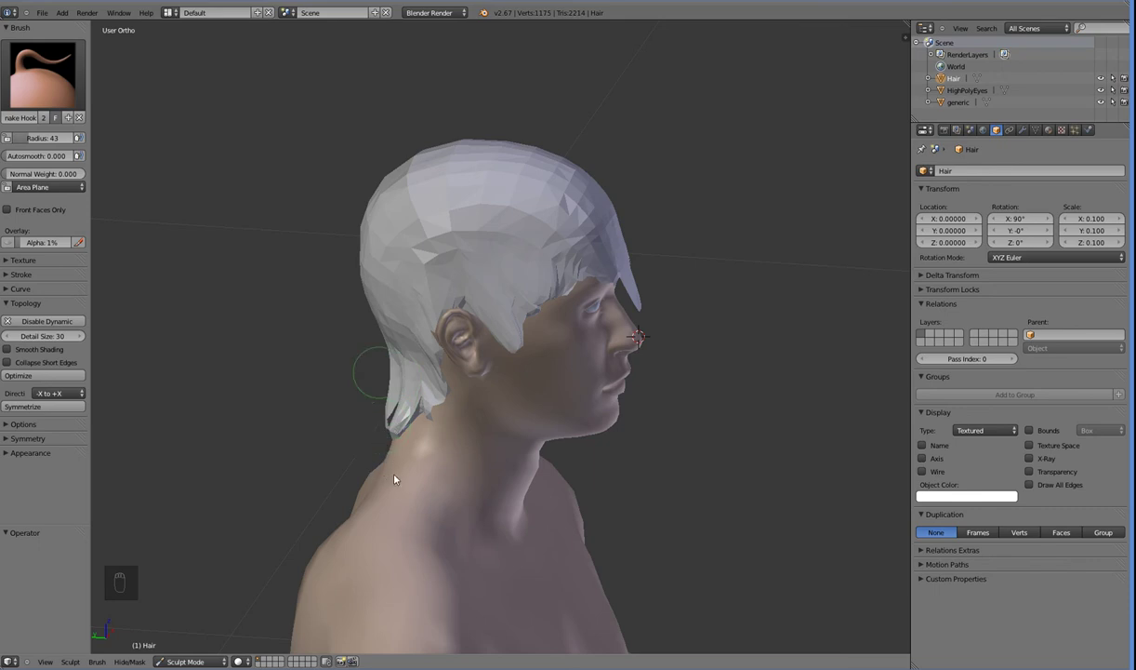
{"action": "middle_click_drag", "start_coordinate": [467, 450], "coordinate": [563, 452]}
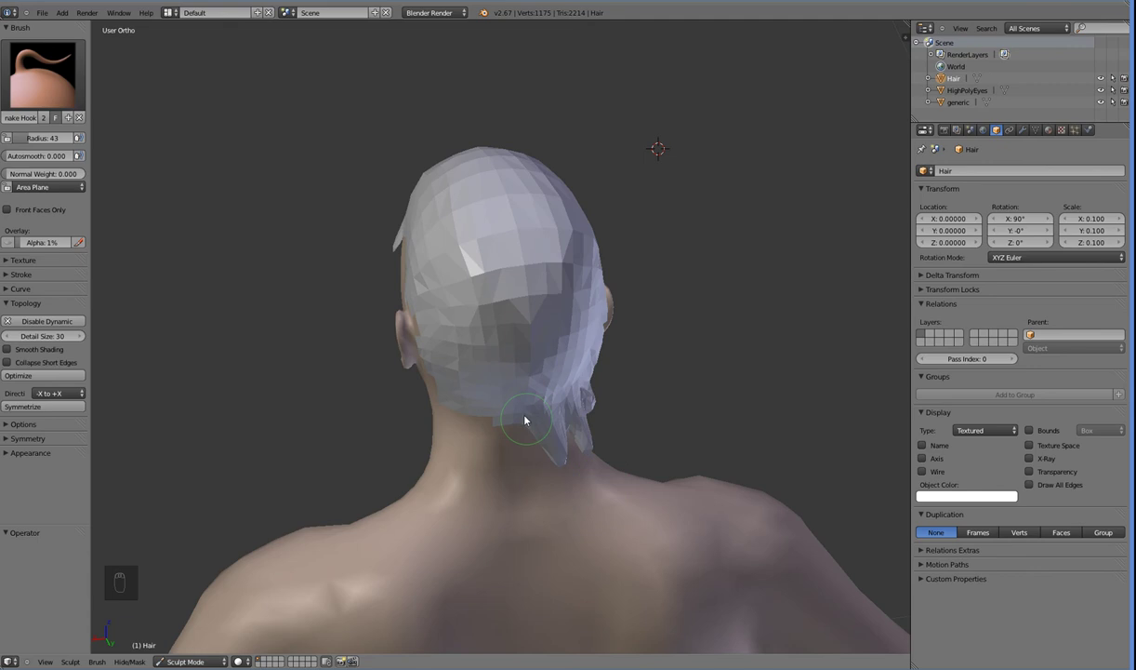
Drag several jagged strands down across the back of the neck from the rear view
{"action": "left_click_drag", "start_coordinate": [507, 409], "coordinate": [540, 495]}
{"action": "mouse_move", "coordinate": [474, 400]}
{"action": "left_mouse_down"}
{"action": "mouse_move", "coordinate": [517, 436]}
{"action": "mouse_move", "coordinate": [508, 483]}
{"action": "mouse_move", "coordinate": [476, 414]}
{"action": "left_mouse_up"}
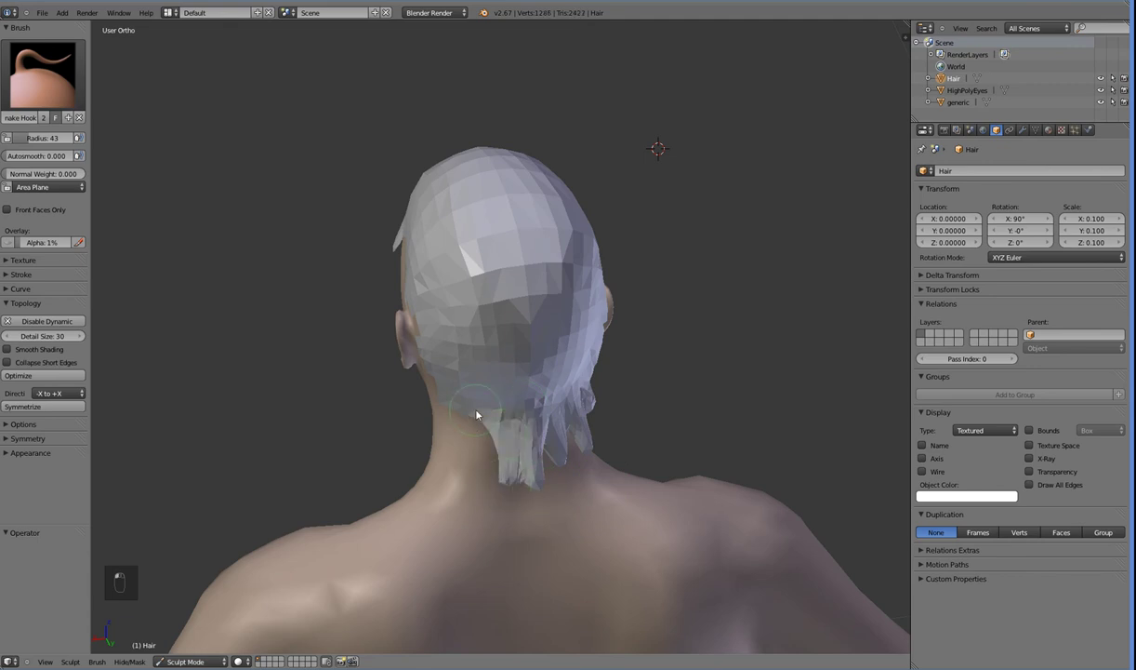
{"action": "left_click_drag", "start_coordinate": [483, 477], "coordinate": [451, 407]}
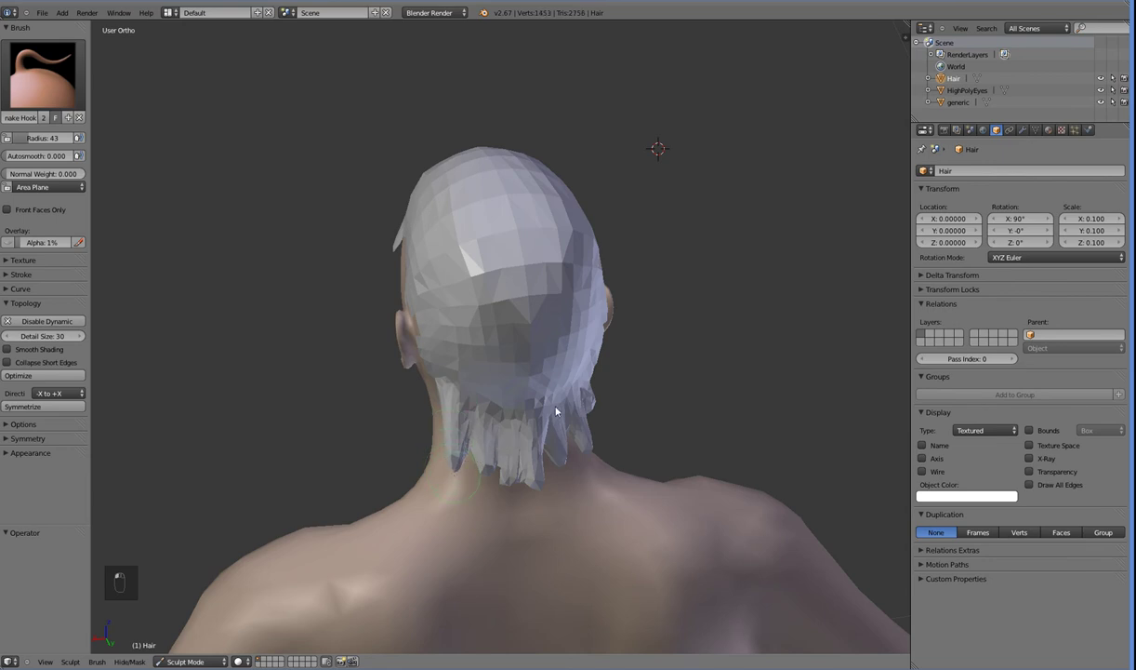
{"action": "middle_click_drag", "start_coordinate": [556, 411], "coordinate": [536, 456]}
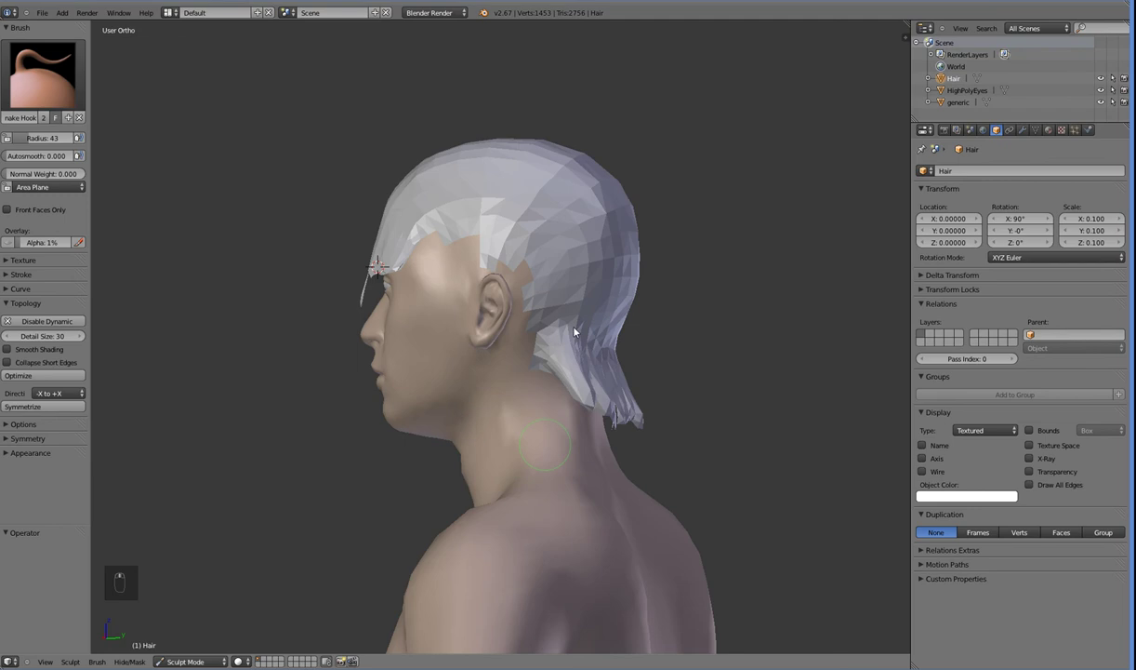
Hook a lock behind the ear down below the earlobe, undoing unwanted strokes near the ear
{"action": "left_click_drag", "start_coordinate": [526, 373], "coordinate": [540, 406]}
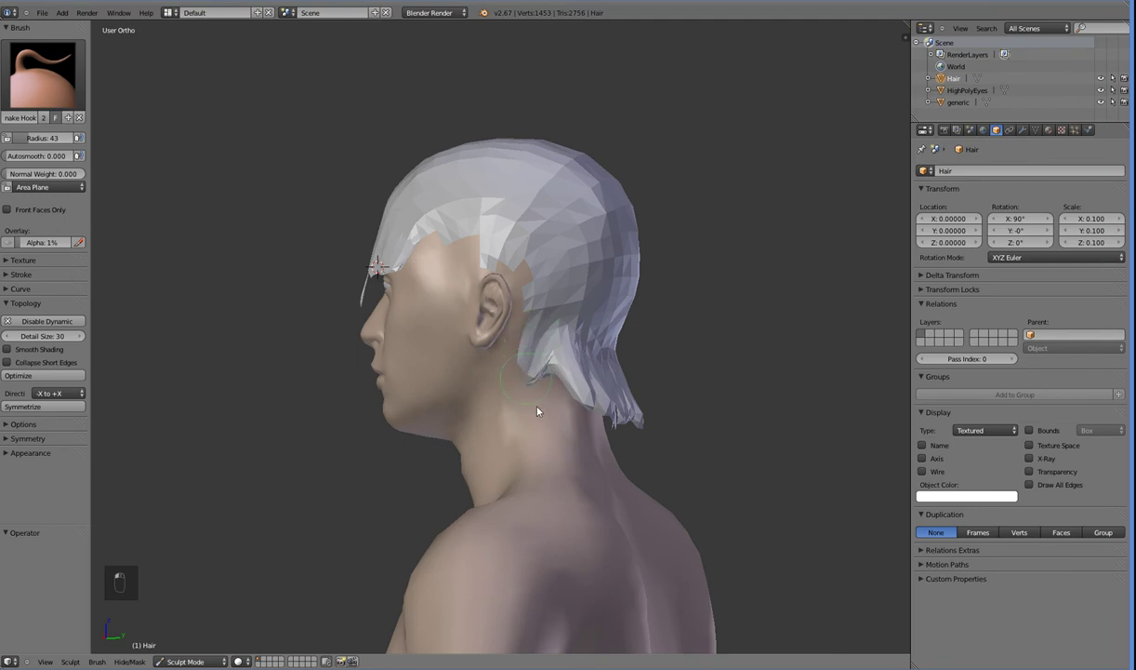
{"action": "middle_click_drag", "start_coordinate": [377, 400], "coordinate": [401, 395]}
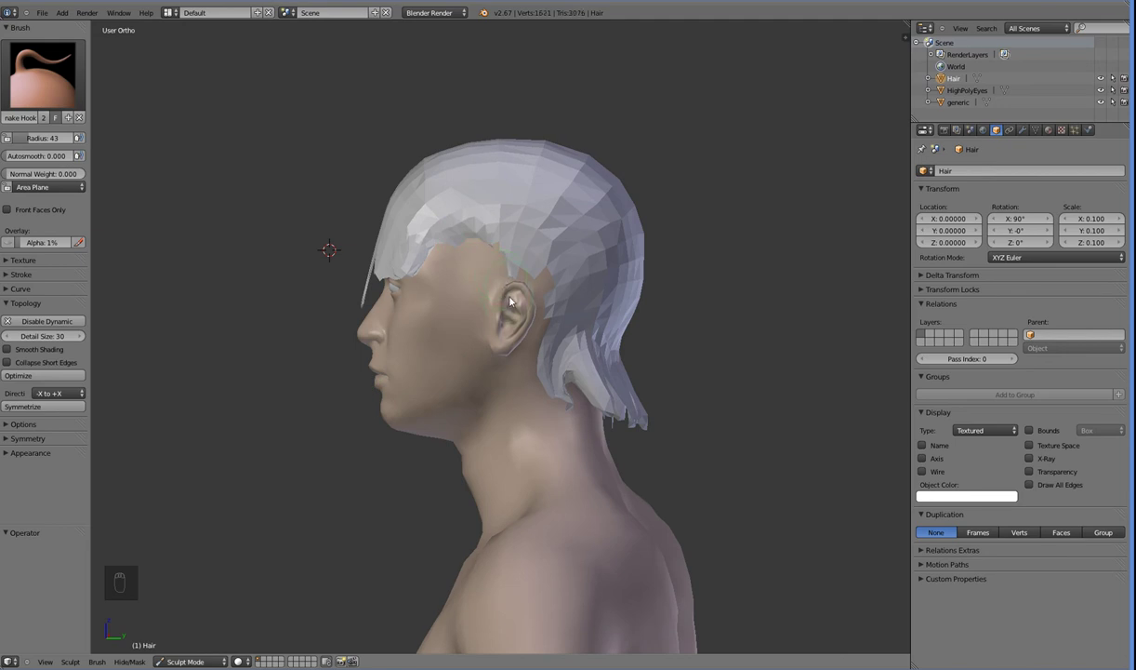
{"action": "key", "text": "ctrl+z"}
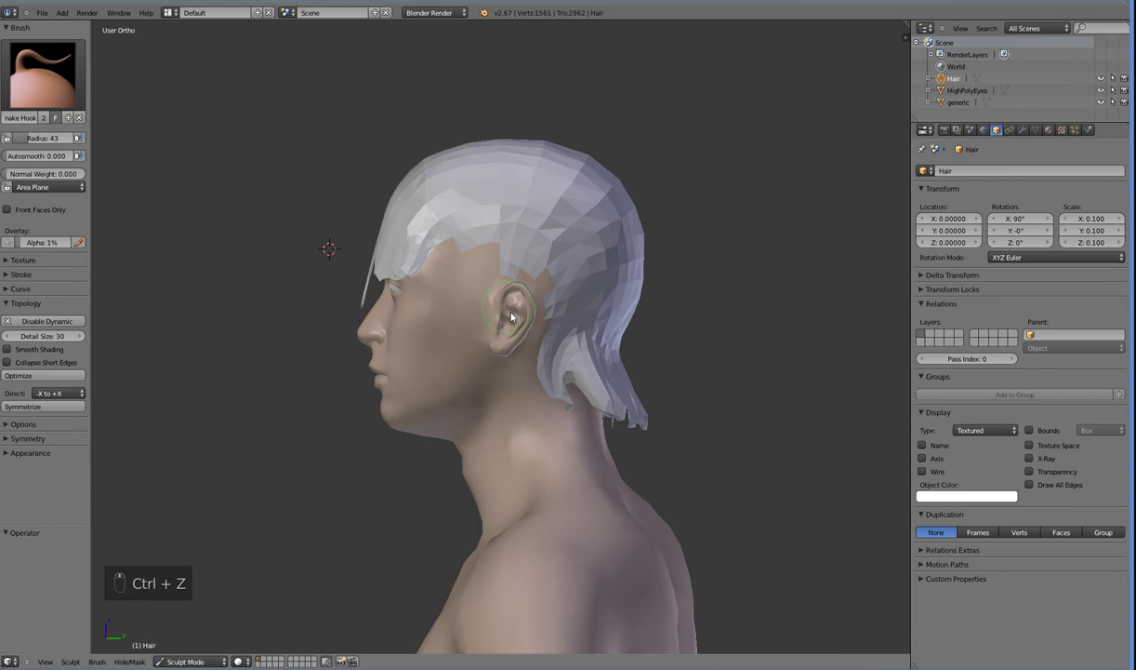
{"action": "middle_click_drag", "start_coordinate": [493, 298], "coordinate": [511, 323]}
{"action": "mouse_move", "coordinate": [476, 263]}
{"action": "left_mouse_down"}
{"action": "mouse_move", "coordinate": [517, 322]}
{"action": "mouse_move", "coordinate": [514, 301]}
{"action": "left_mouse_up"}
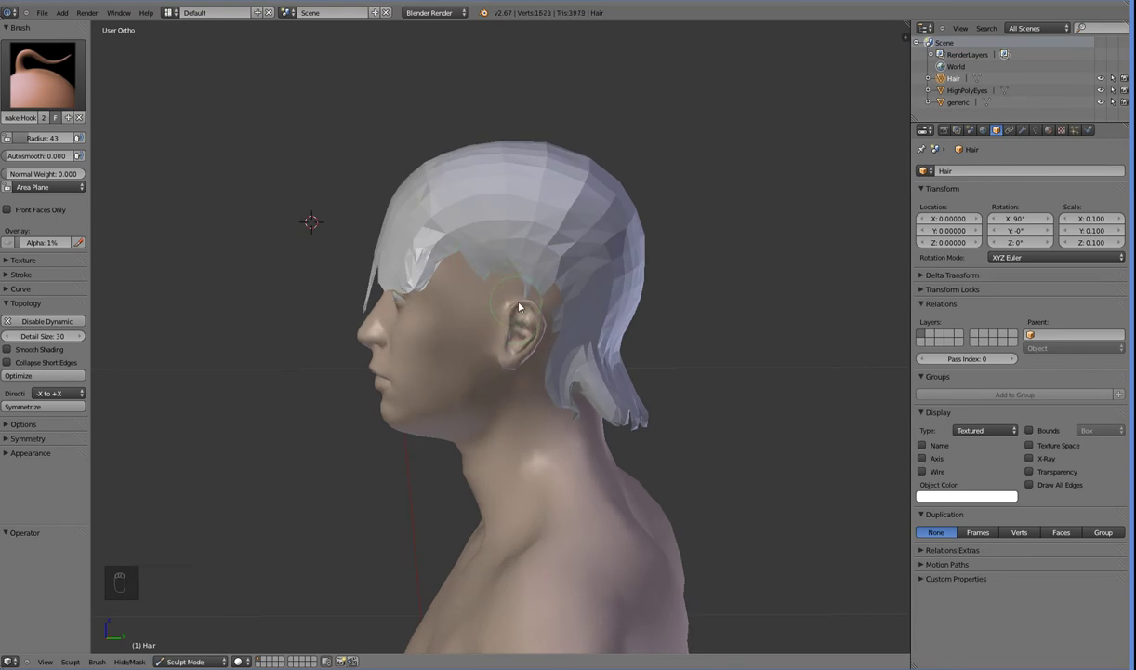
{"action": "key", "text": "ctrl+z"}
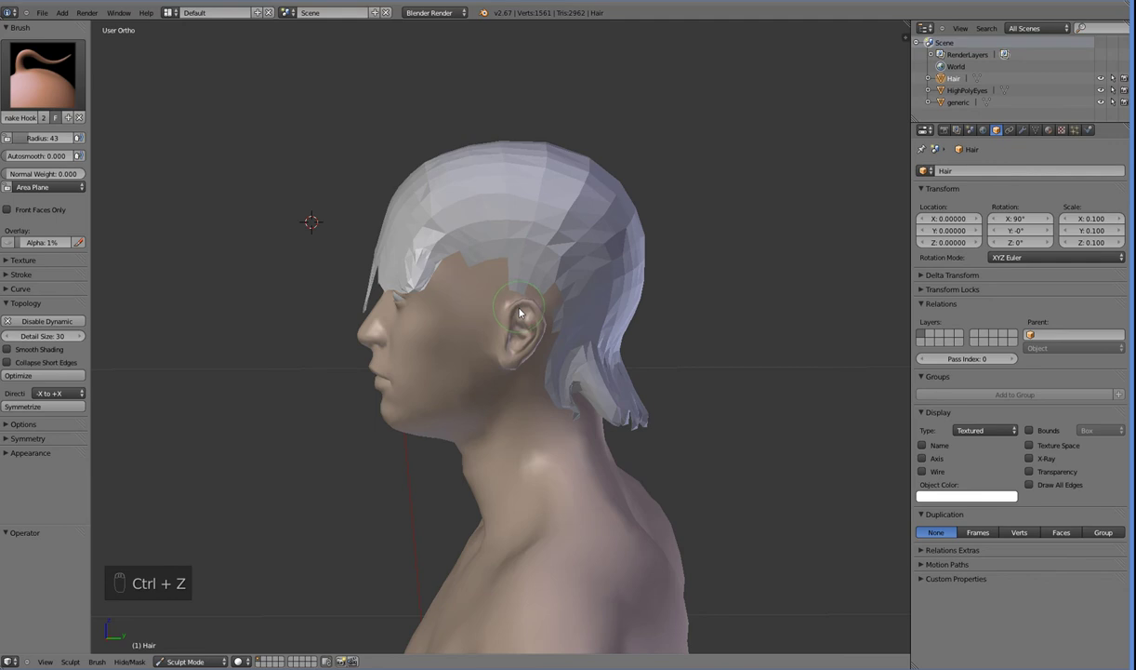
{"action": "middle_click_drag", "start_coordinate": [518, 308], "coordinate": [493, 292]}
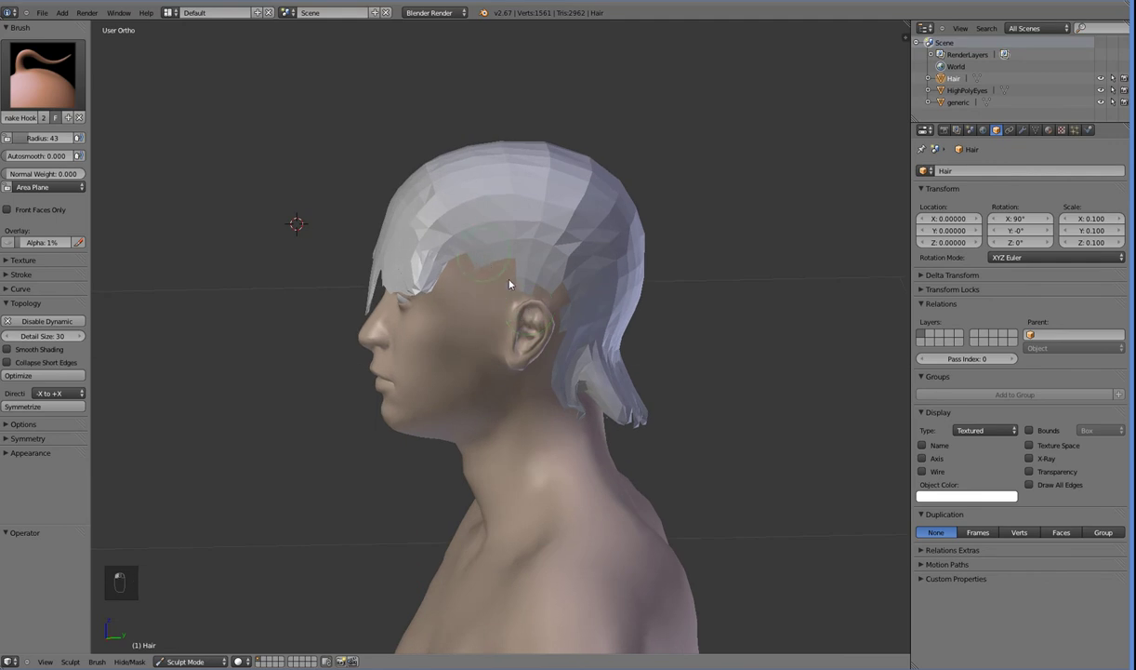
{"action": "mouse_move", "coordinate": [551, 313]}
{"action": "left_mouse_down"}
{"action": "mouse_move", "coordinate": [562, 315]}
{"action": "mouse_move", "coordinate": [558, 354]}
{"action": "mouse_move", "coordinate": [549, 360]}
{"action": "mouse_move", "coordinate": [571, 319]}
{"action": "mouse_move", "coordinate": [544, 318]}
{"action": "mouse_move", "coordinate": [521, 342]}
{"action": "mouse_move", "coordinate": [549, 358]}
{"action": "mouse_move", "coordinate": [507, 367]}
{"action": "mouse_move", "coordinate": [529, 417]}
{"action": "mouse_move", "coordinate": [521, 391]}
{"action": "mouse_move", "coordinate": [540, 349]}
{"action": "mouse_move", "coordinate": [525, 344]}
{"action": "mouse_move", "coordinate": [547, 351]}
{"action": "mouse_move", "coordinate": [525, 335]}
{"action": "mouse_move", "coordinate": [507, 368]}
{"action": "mouse_move", "coordinate": [542, 318]}
{"action": "mouse_move", "coordinate": [508, 394]}
{"action": "mouse_move", "coordinate": [561, 307]}
{"action": "left_mouse_up"}
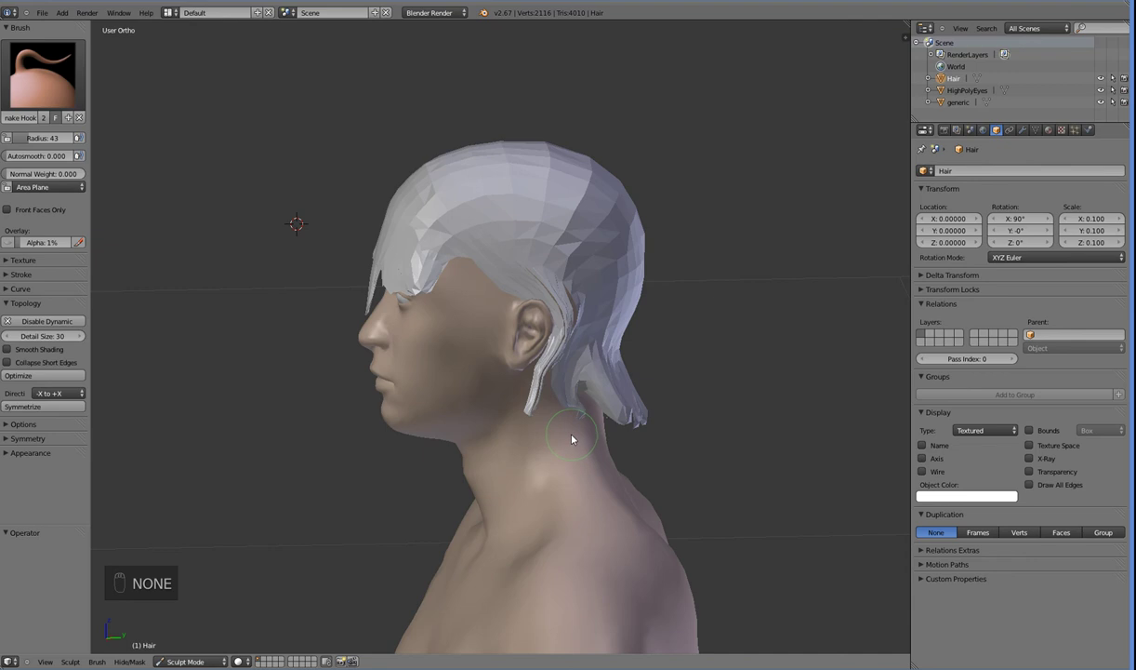
Toggle the Hair mesh through Edit Mode back to Sculpt Mode and request Enable Dynamic topology
{"action": "key", "text": "Tab"}
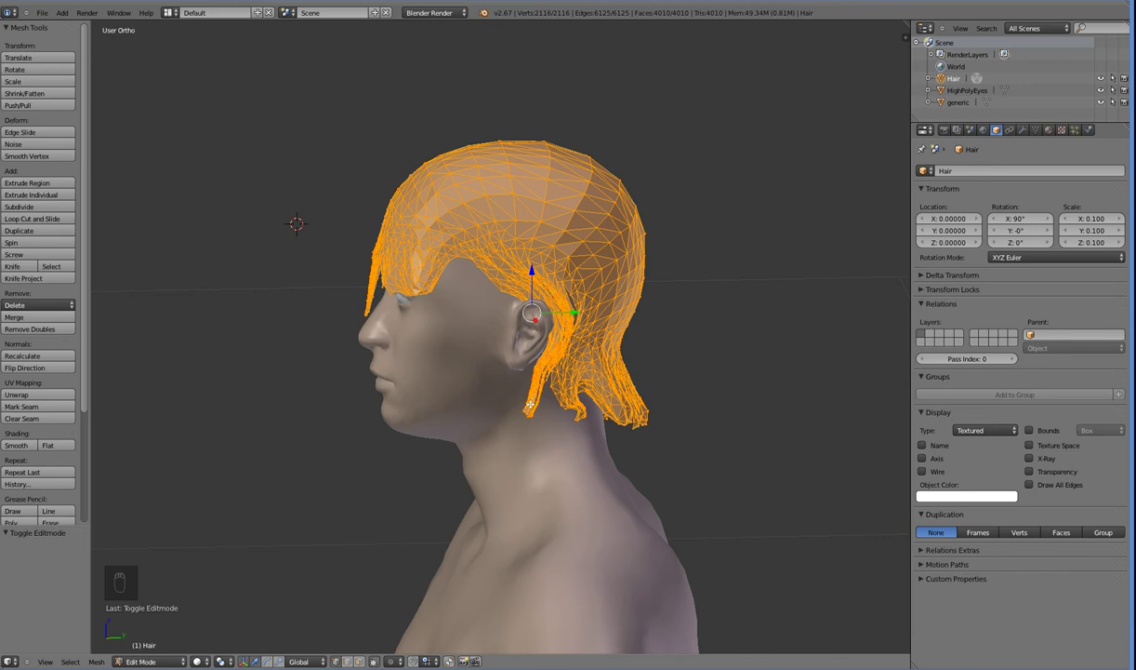
{"action": "key", "text": "Tab"}
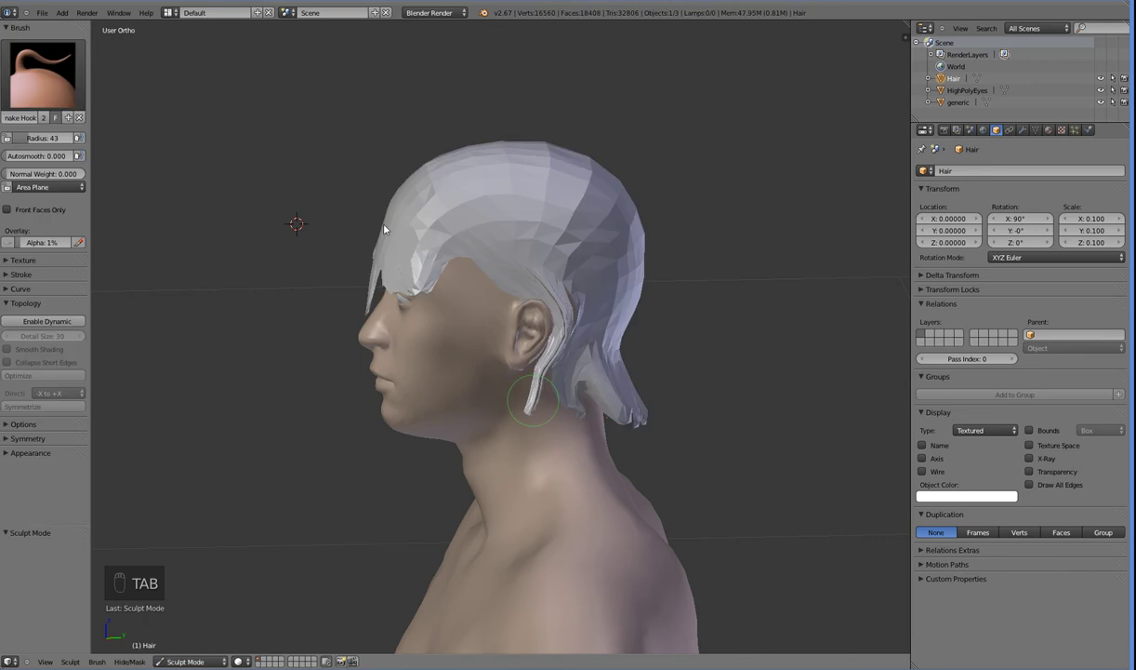
{"action": "left_click", "coordinate": [50, 322]}
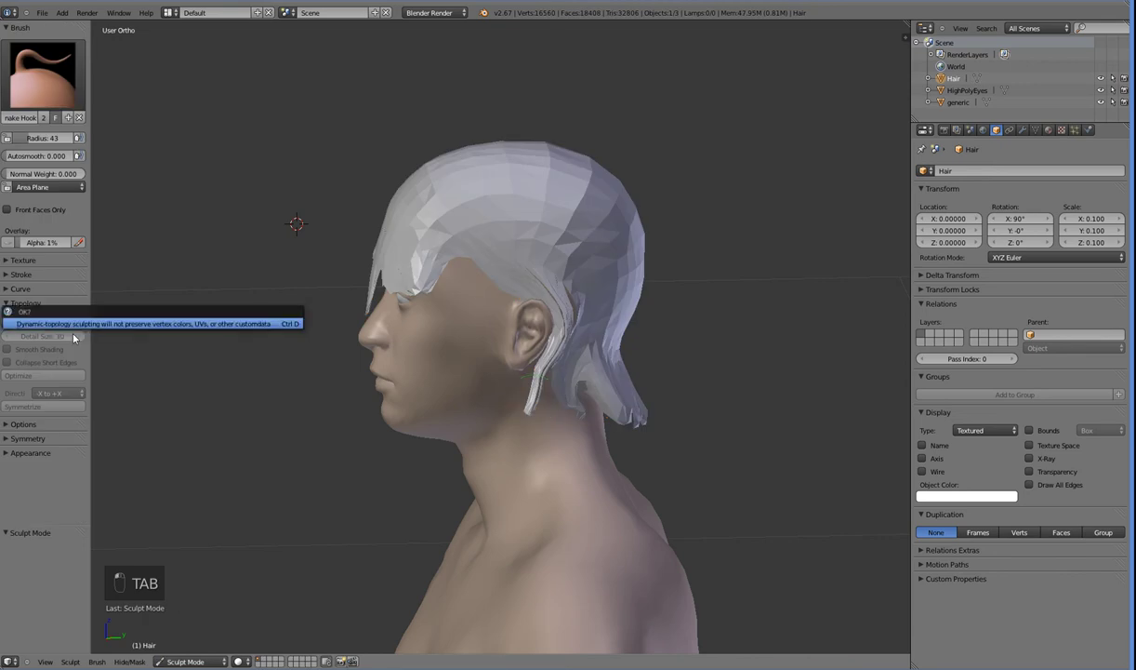
{"action": "left_click", "coordinate": [75, 321]}
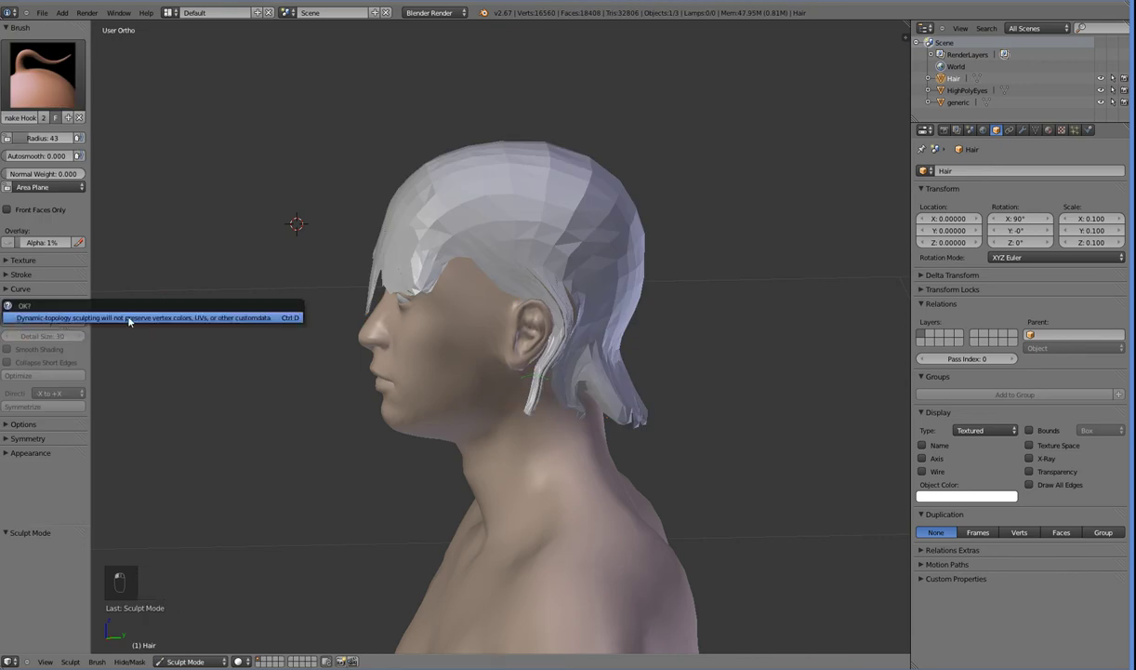